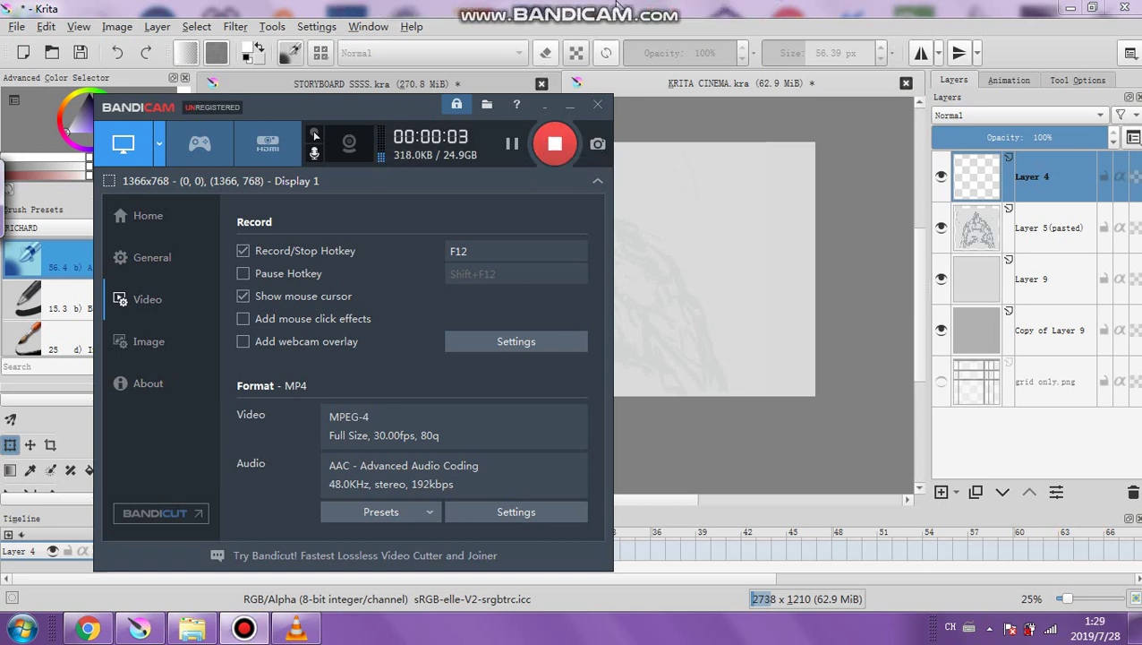
Minimize the Bandicam recorder window to reveal the Krita CINEMA.kra sketch
{"action": "left_click", "coordinate": [215, 7]}
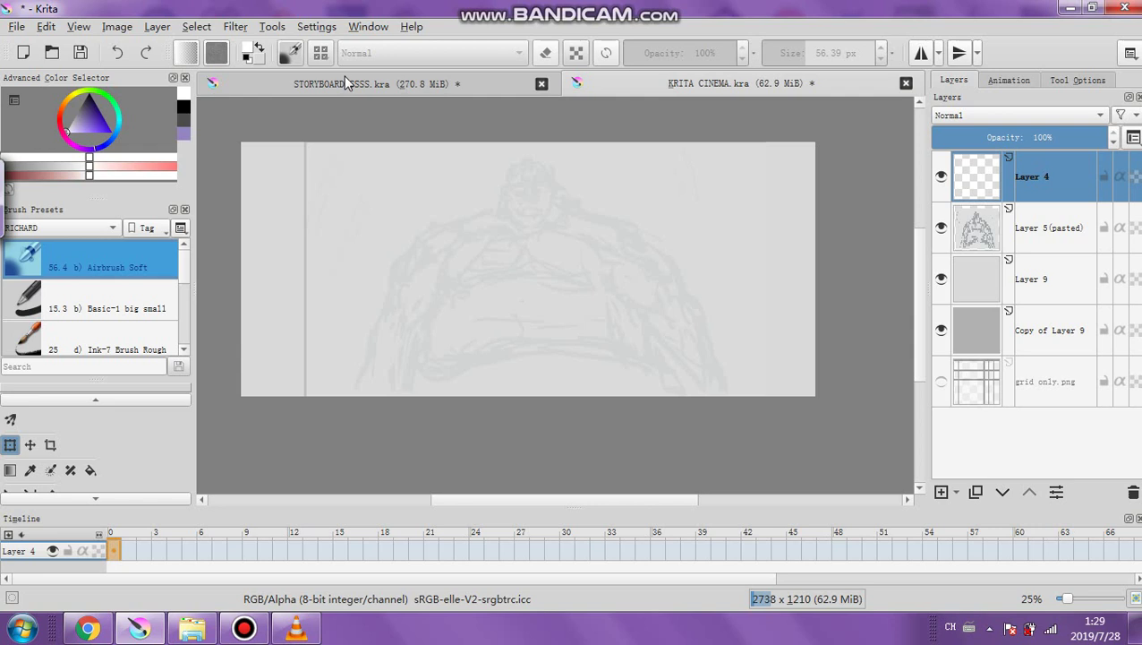
Frame the sketched character and select the Basic-1 big small preset with the Freehand Brush
{"action": "scroll", "coordinate": [466, 238], "scroll_direction": "up", "scroll_amount": 1}
{"action": "left_click_drag", "start_coordinate": [466, 237], "coordinate": [421, 264]}
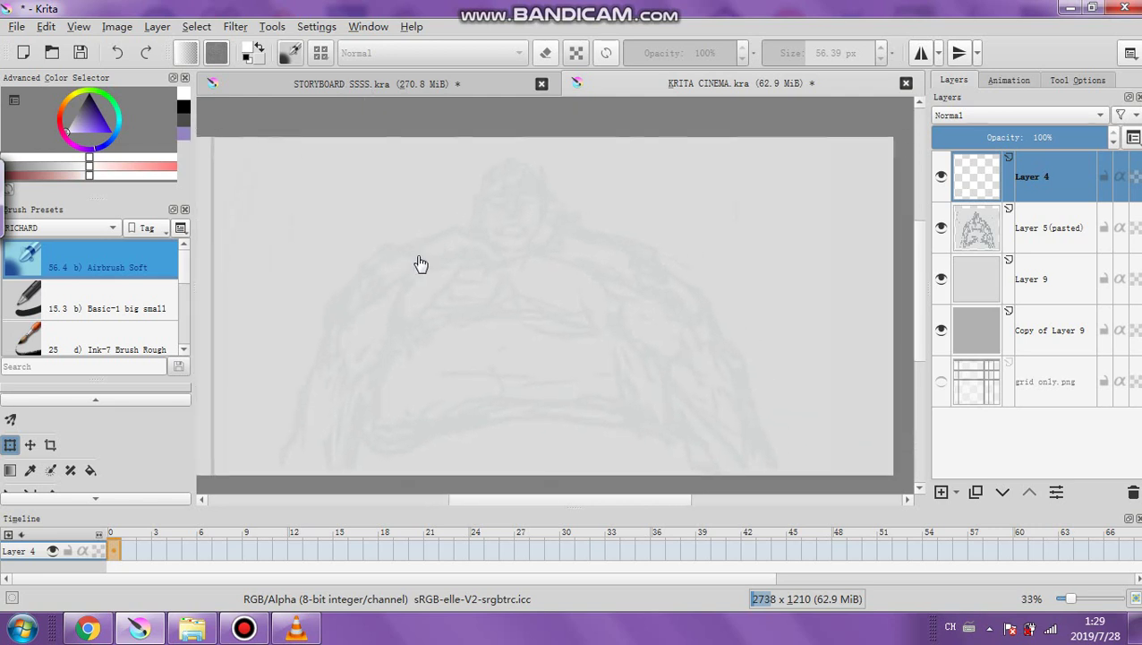
{"action": "left_click", "coordinate": [137, 301]}
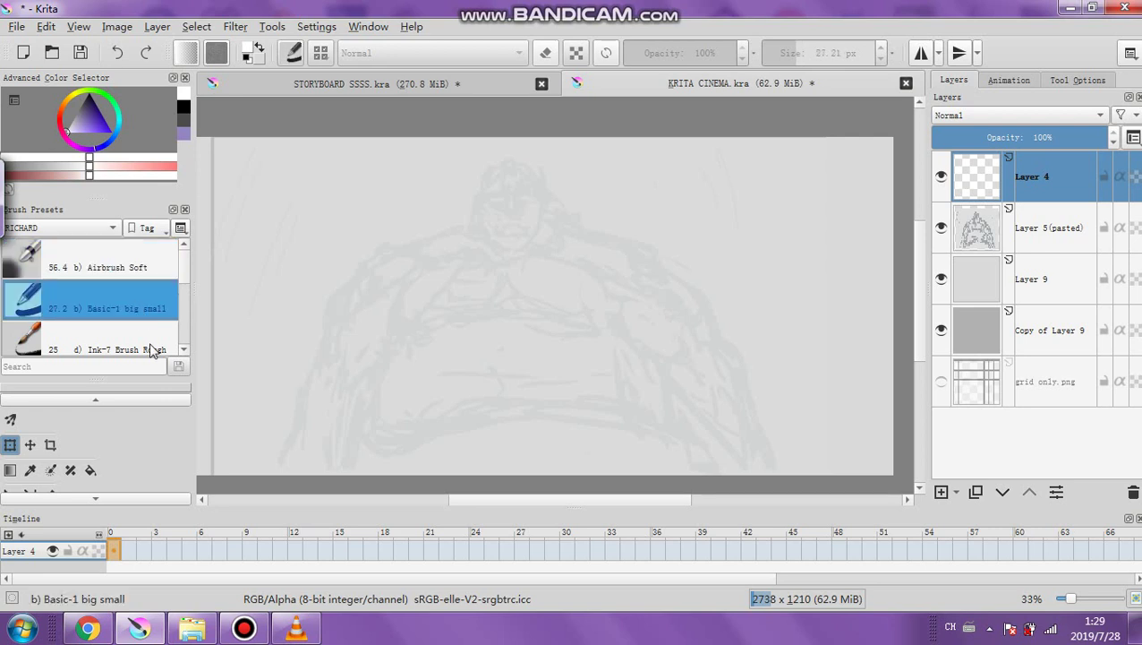
{"action": "scroll", "coordinate": [109, 405], "scroll_direction": "up", "scroll_amount": 2}
{"action": "left_click", "coordinate": [16, 430]}
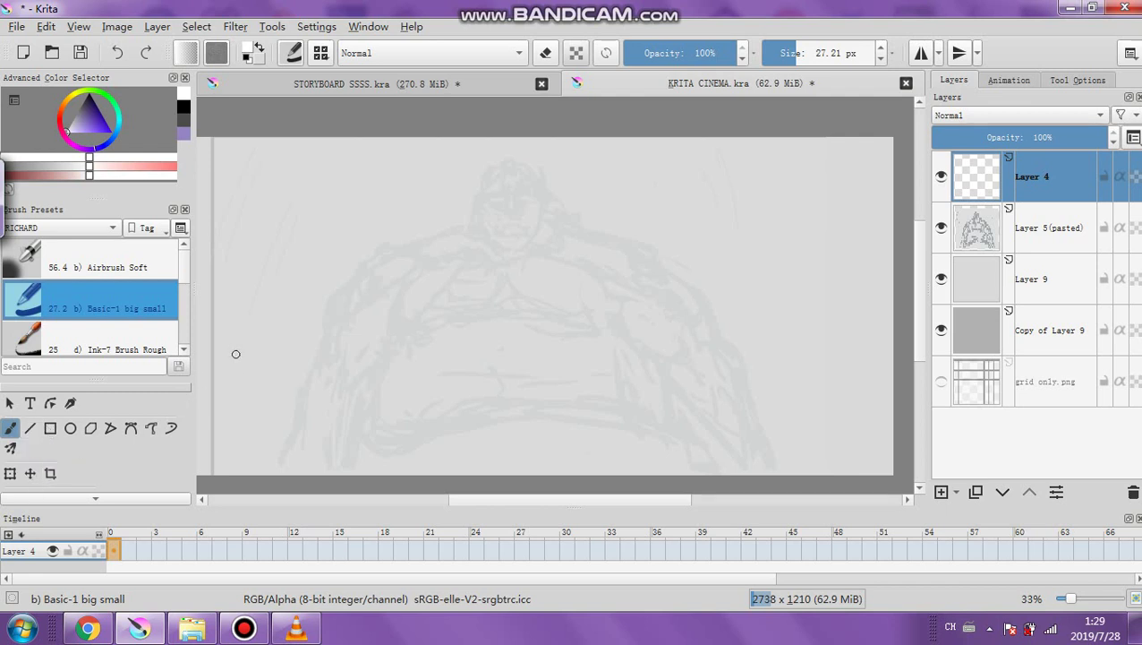
Set Layer 4 opacity to 75%, reset the colour to black, and use brush size 3.94 px
{"action": "scroll", "coordinate": [425, 306], "scroll_direction": "up", "scroll_amount": 1}
{"action": "scroll", "coordinate": [555, 304], "scroll_direction": "up", "scroll_amount": 1}
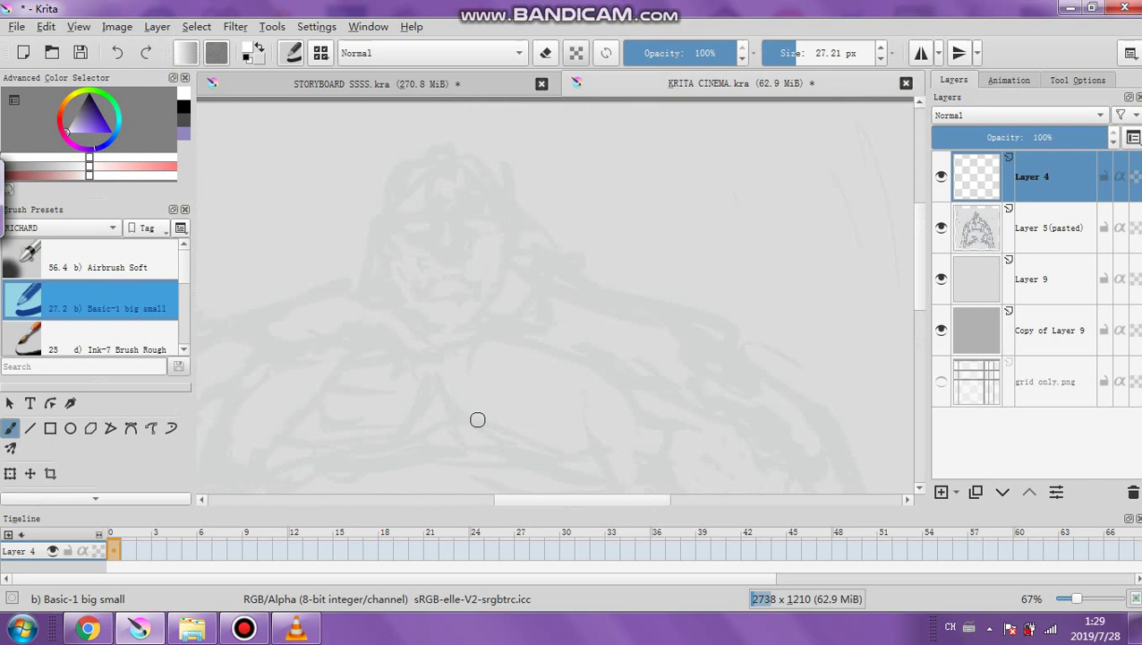
{"action": "left_click", "coordinate": [1042, 140]}
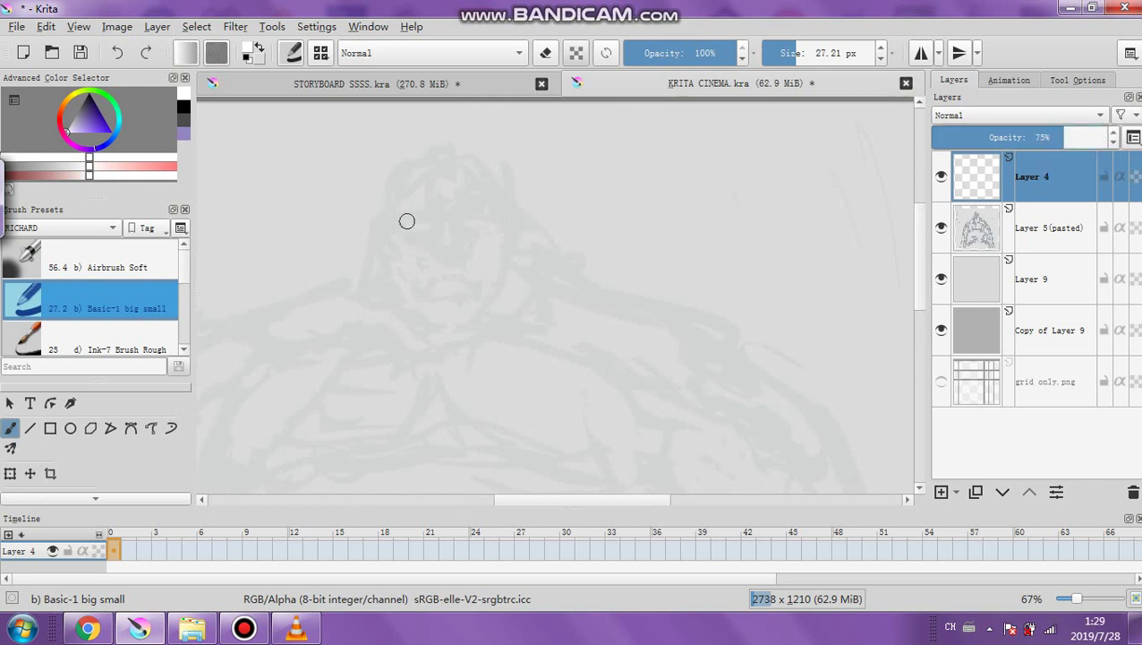
{"action": "left_click_drag", "start_coordinate": [433, 181], "coordinate": [433, 235]}
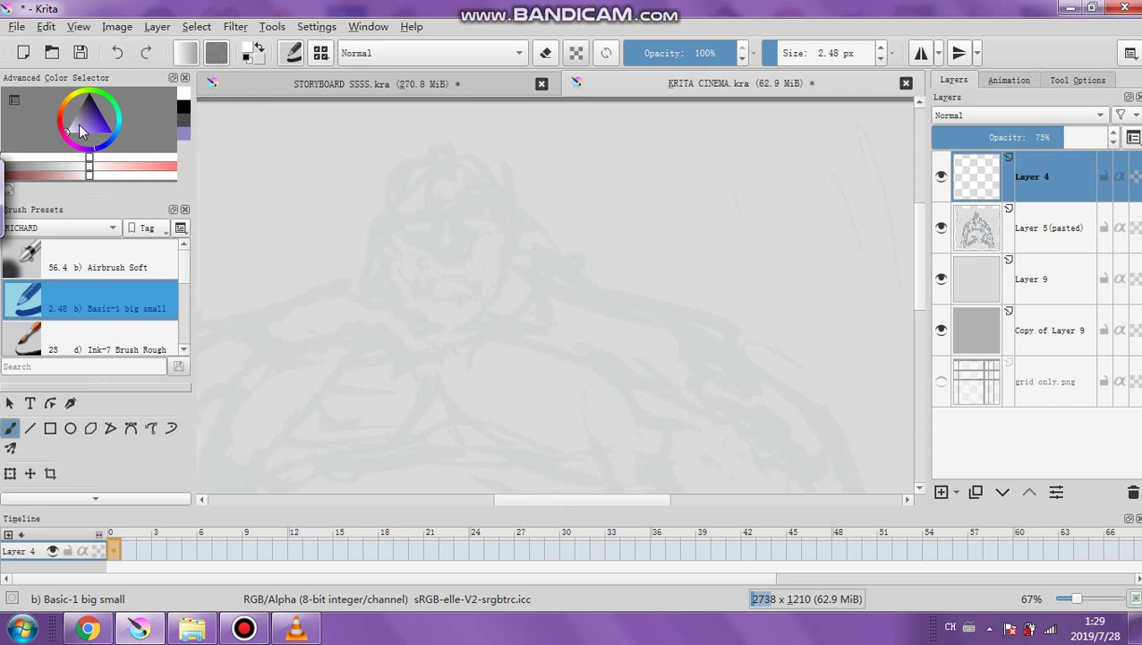
{"action": "key", "text": "d"}
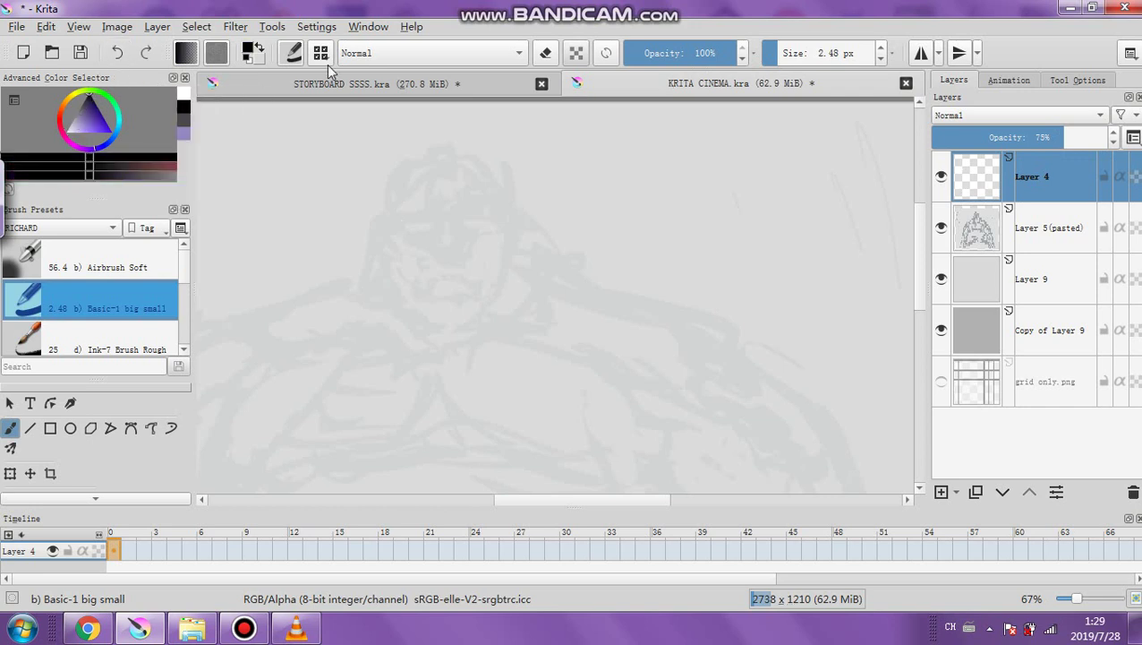
{"action": "left_click", "coordinate": [775, 55]}
Ink the eyes, nose, frowning mouth and brow wrinkles over the sketch
{"action": "mouse_move", "coordinate": [399, 221]}
{"action": "left_mouse_down"}
{"action": "mouse_move", "coordinate": [435, 223]}
{"action": "mouse_move", "coordinate": [420, 233]}
{"action": "mouse_move", "coordinate": [474, 215]}
{"action": "mouse_move", "coordinate": [484, 222]}
{"action": "mouse_move", "coordinate": [469, 229]}
{"action": "mouse_move", "coordinate": [480, 229]}
{"action": "mouse_move", "coordinate": [496, 215]}
{"action": "left_mouse_up"}
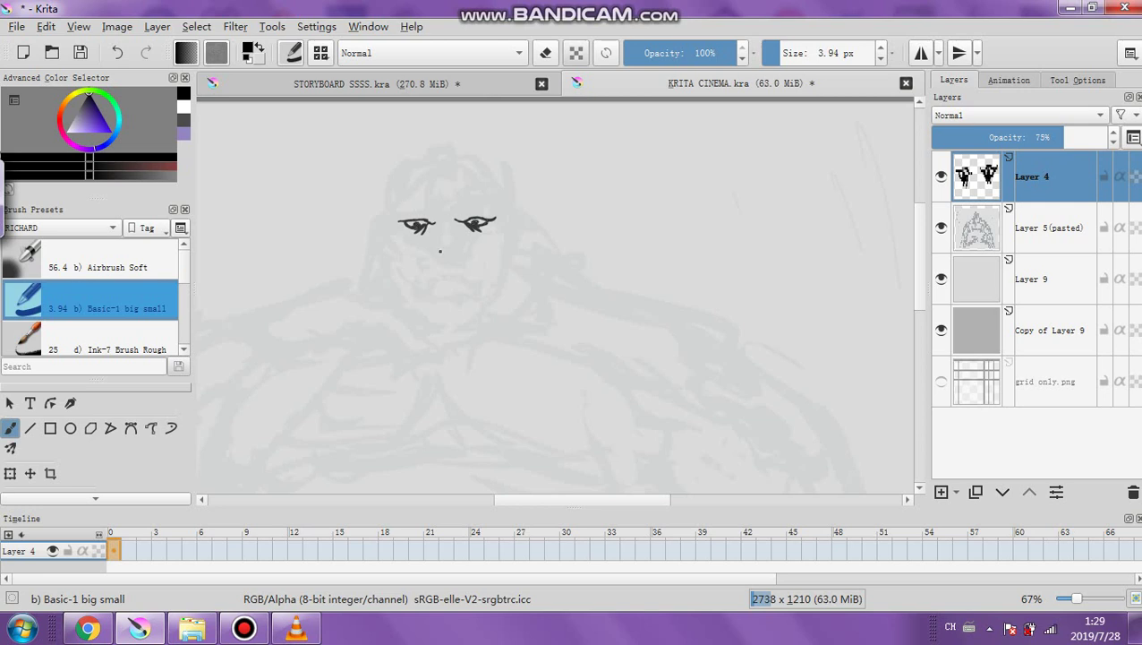
{"action": "left_click_drag", "start_coordinate": [436, 243], "coordinate": [438, 252]}
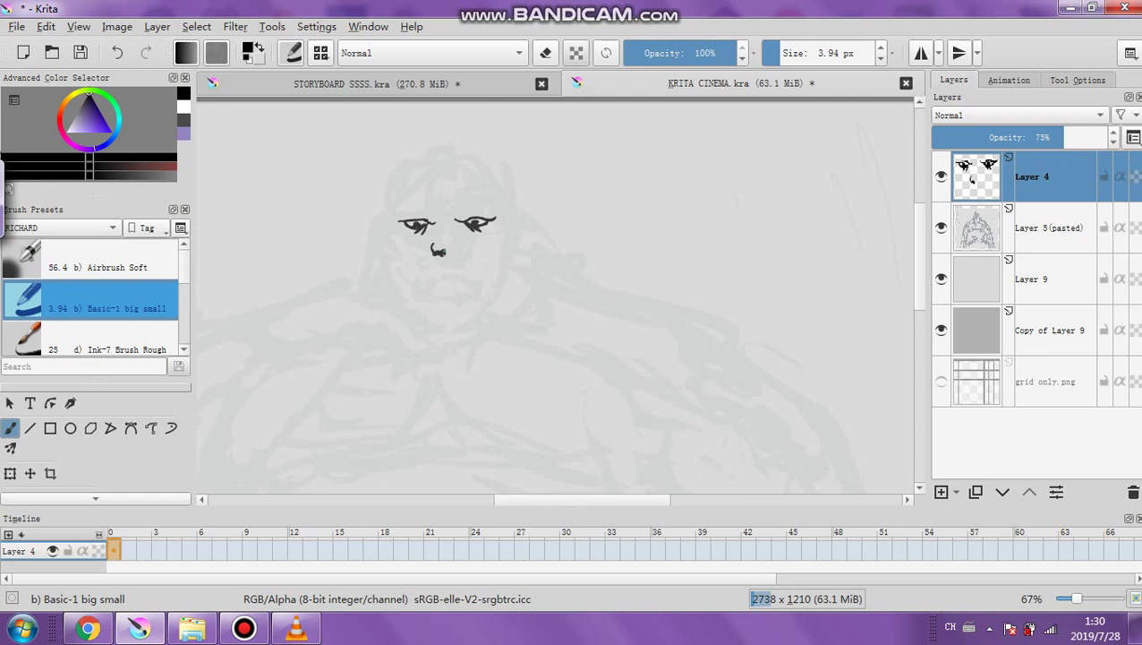
{"action": "mouse_move", "coordinate": [441, 249]}
{"action": "left_mouse_down"}
{"action": "mouse_move", "coordinate": [453, 255]}
{"action": "mouse_move", "coordinate": [457, 240]}
{"action": "mouse_move", "coordinate": [439, 236]}
{"action": "left_mouse_up"}
{"action": "mouse_move", "coordinate": [427, 267]}
{"action": "left_mouse_down"}
{"action": "mouse_move", "coordinate": [452, 263]}
{"action": "mouse_move", "coordinate": [468, 276]}
{"action": "mouse_move", "coordinate": [445, 277]}
{"action": "left_mouse_up"}
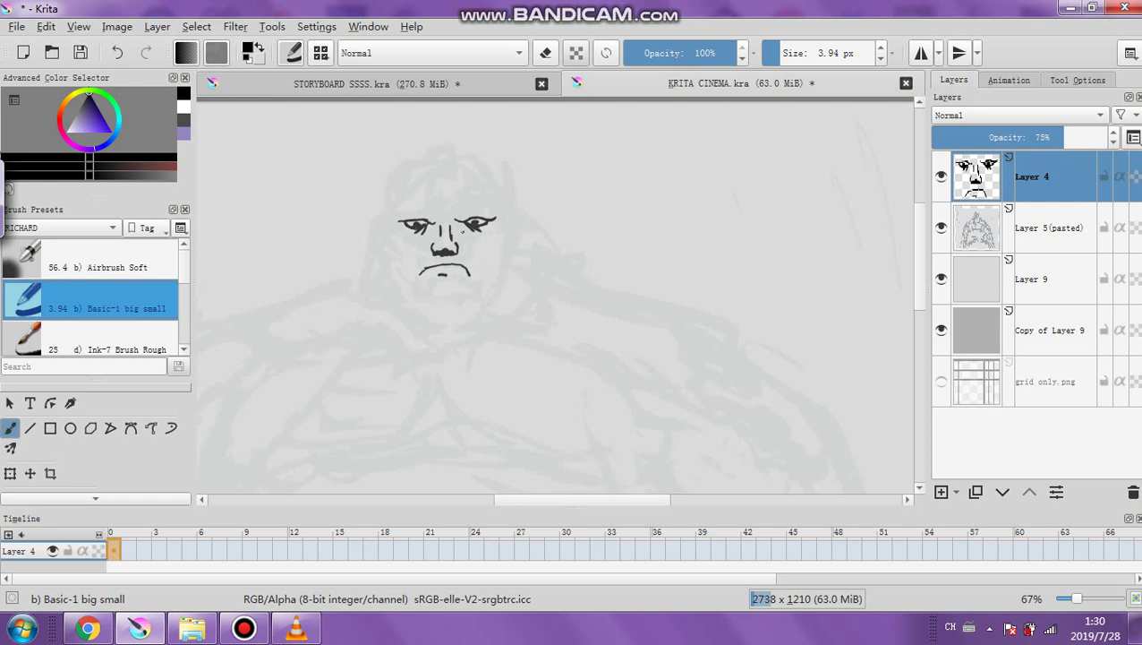
{"action": "left_click_drag", "start_coordinate": [441, 205], "coordinate": [439, 215]}
{"action": "left_click_drag", "start_coordinate": [444, 204], "coordinate": [446, 211]}
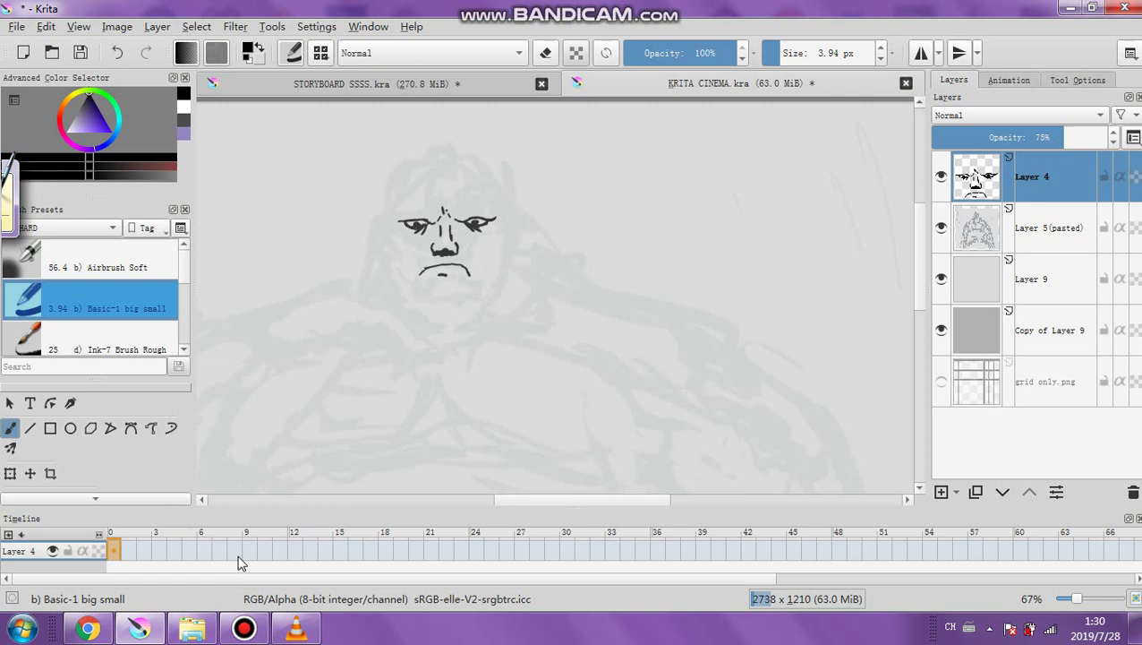
Start the ambient music track in VLC and minimize the player
{"action": "left_click", "coordinate": [295, 629]}
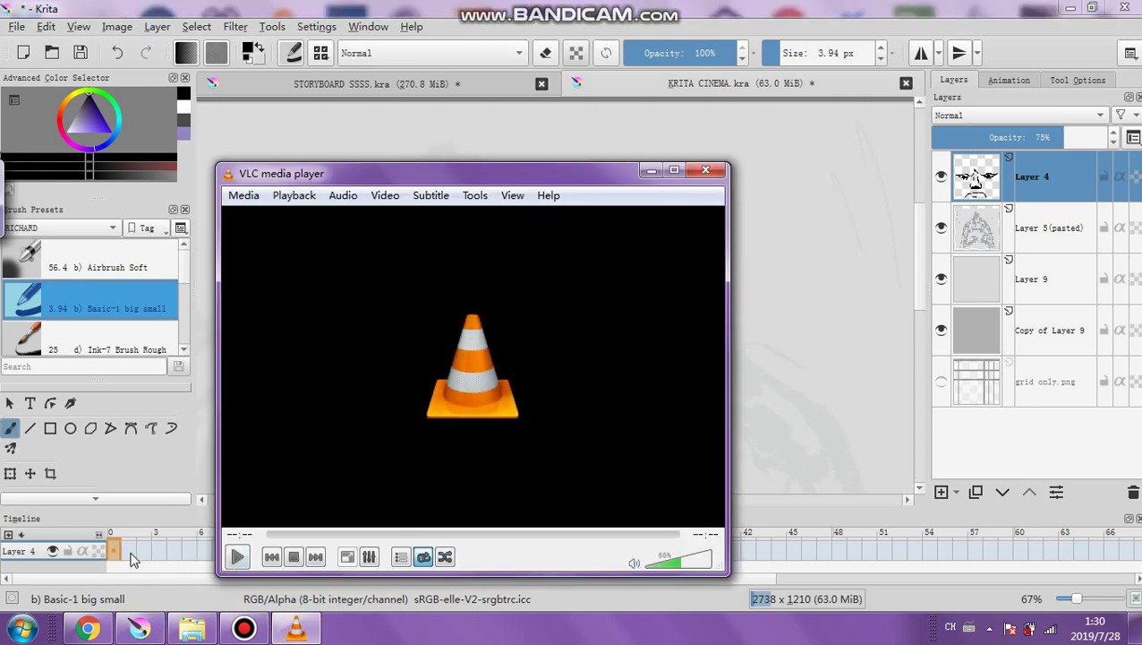
{"action": "left_click", "coordinate": [237, 557]}
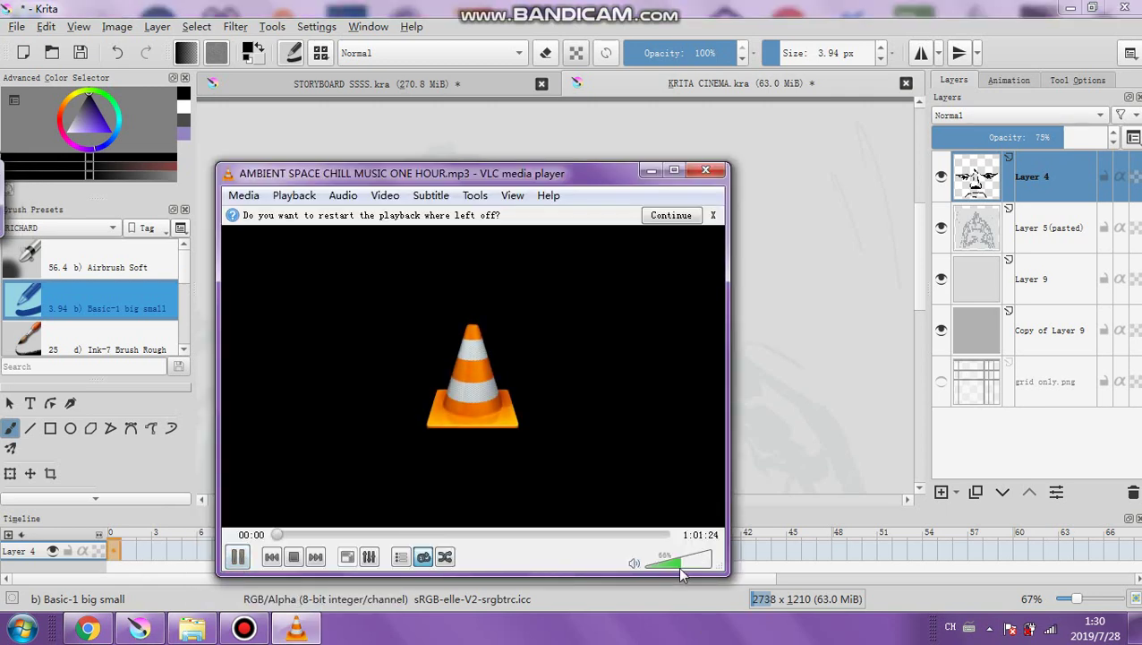
{"action": "left_click", "coordinate": [651, 171]}
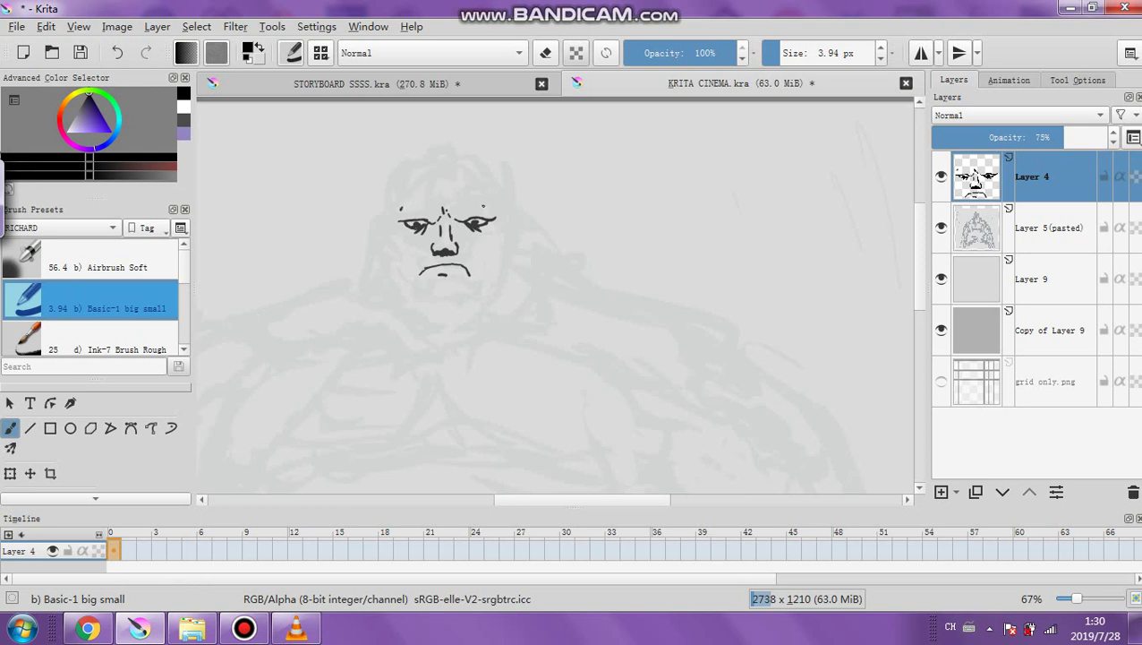
Ink a stroke above the right eye, both ears and the jawline
{"action": "left_click_drag", "start_coordinate": [482, 200], "coordinate": [488, 206]}
{"action": "mouse_move", "coordinate": [391, 188]}
{"action": "left_mouse_down"}
{"action": "mouse_move", "coordinate": [394, 253]}
{"action": "mouse_move", "coordinate": [379, 222]}
{"action": "mouse_move", "coordinate": [390, 256]}
{"action": "mouse_move", "coordinate": [391, 234]}
{"action": "left_mouse_up"}
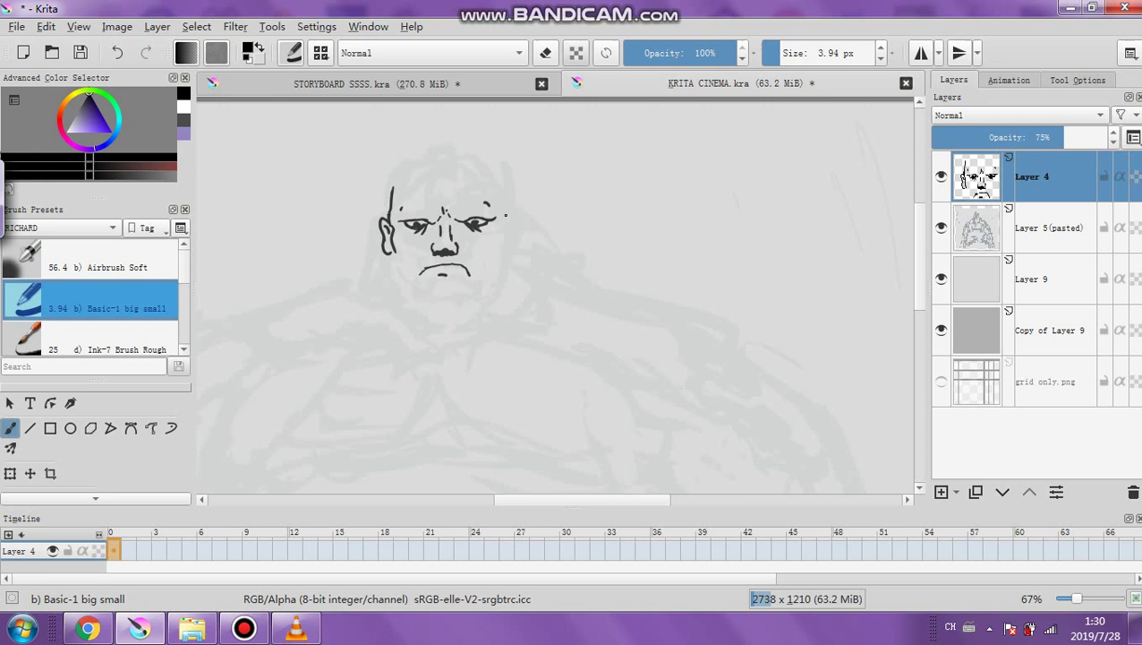
{"action": "mouse_move", "coordinate": [506, 215]}
{"action": "left_mouse_down"}
{"action": "mouse_move", "coordinate": [503, 243]}
{"action": "mouse_move", "coordinate": [505, 211]}
{"action": "left_mouse_up"}
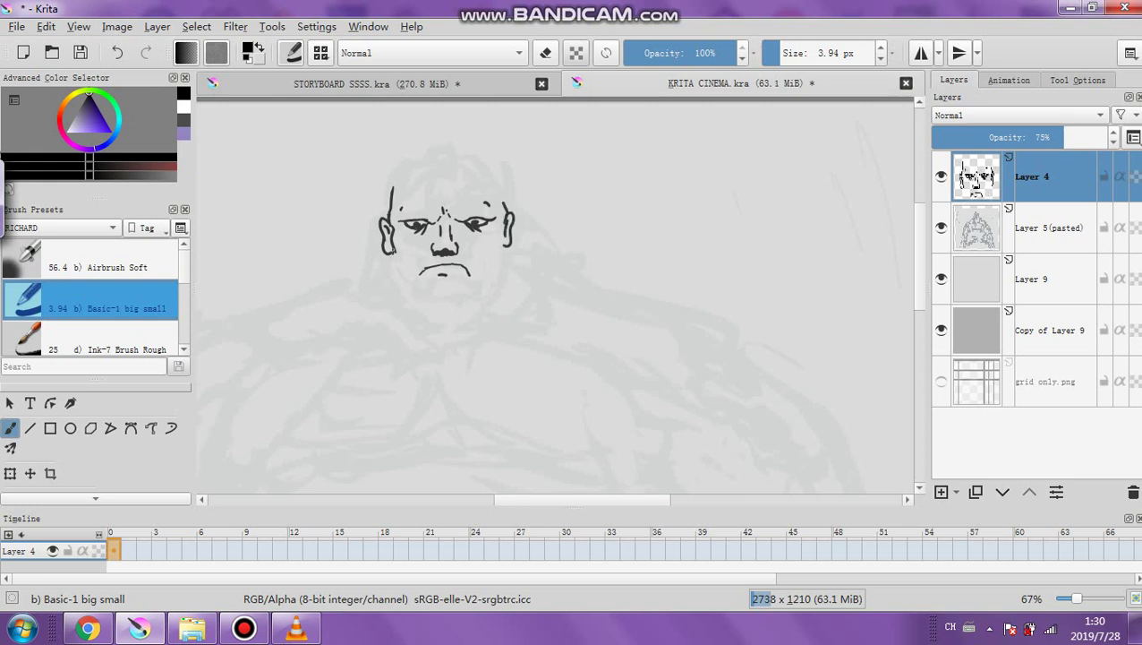
{"action": "mouse_move", "coordinate": [393, 246]}
{"action": "left_mouse_down"}
{"action": "mouse_move", "coordinate": [410, 297]}
{"action": "mouse_move", "coordinate": [470, 302]}
{"action": "mouse_move", "coordinate": [501, 269]}
{"action": "mouse_move", "coordinate": [503, 240]}
{"action": "left_mouse_up"}
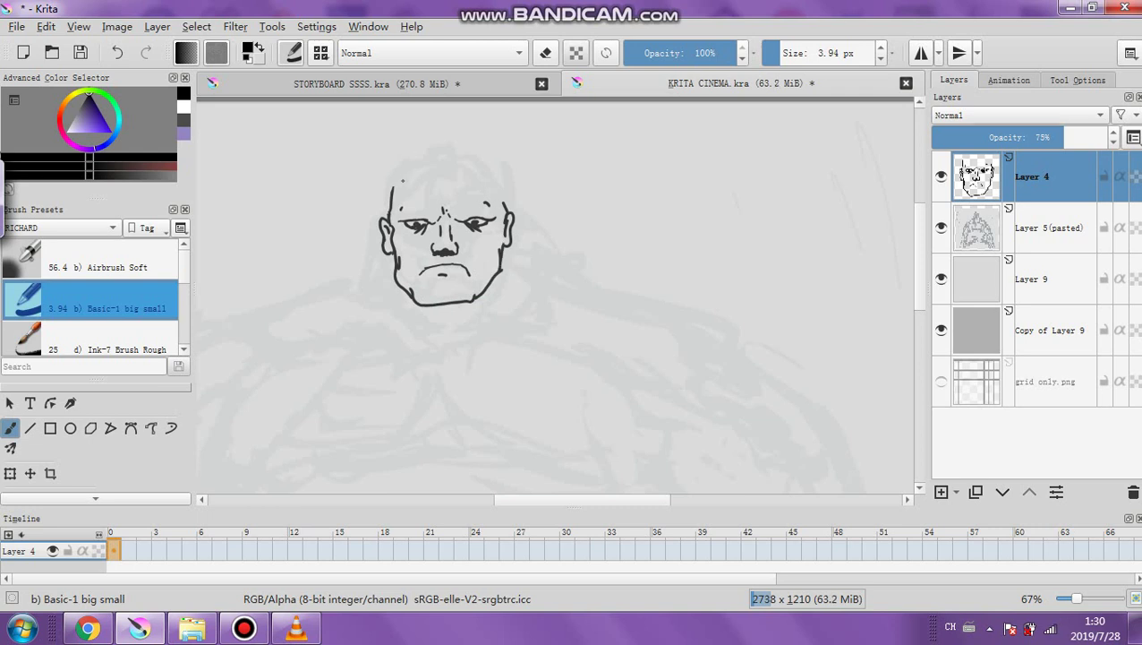
Draw the head outline over the crown and add a hair tuft on top
{"action": "left_click_drag", "start_coordinate": [392, 188], "coordinate": [408, 157]}
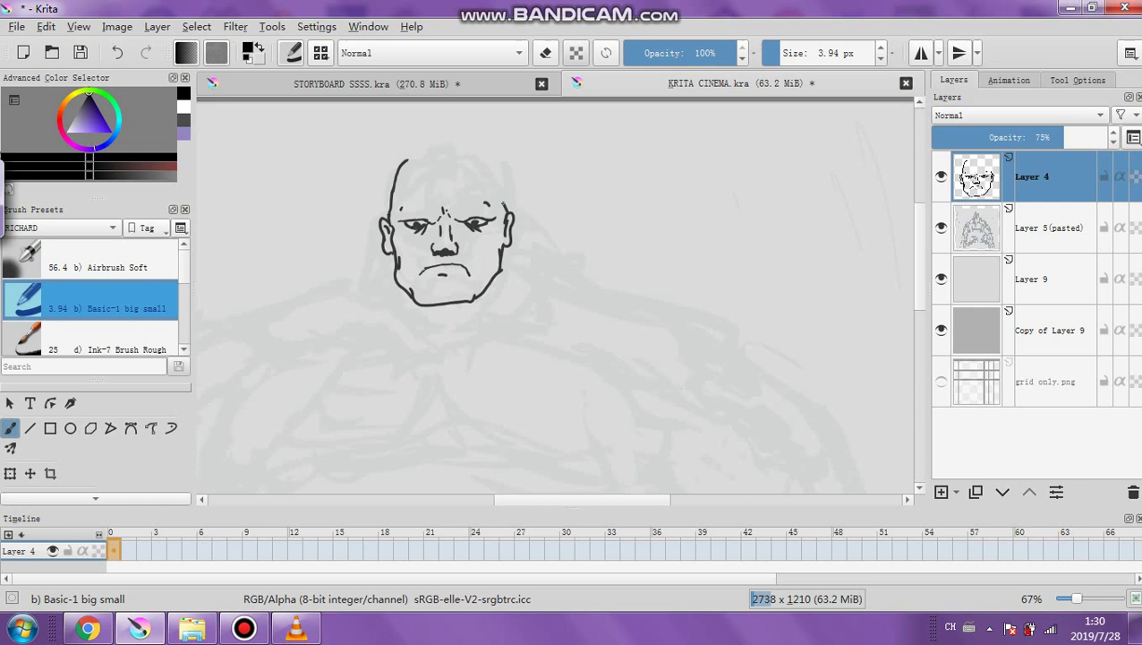
{"action": "left_click_drag", "start_coordinate": [498, 200], "coordinate": [476, 145]}
{"action": "left_click_drag", "start_coordinate": [402, 159], "coordinate": [435, 152]}
{"action": "mouse_move", "coordinate": [429, 151]}
{"action": "left_mouse_down"}
{"action": "mouse_move", "coordinate": [436, 132]}
{"action": "mouse_move", "coordinate": [449, 133]}
{"action": "left_mouse_up"}
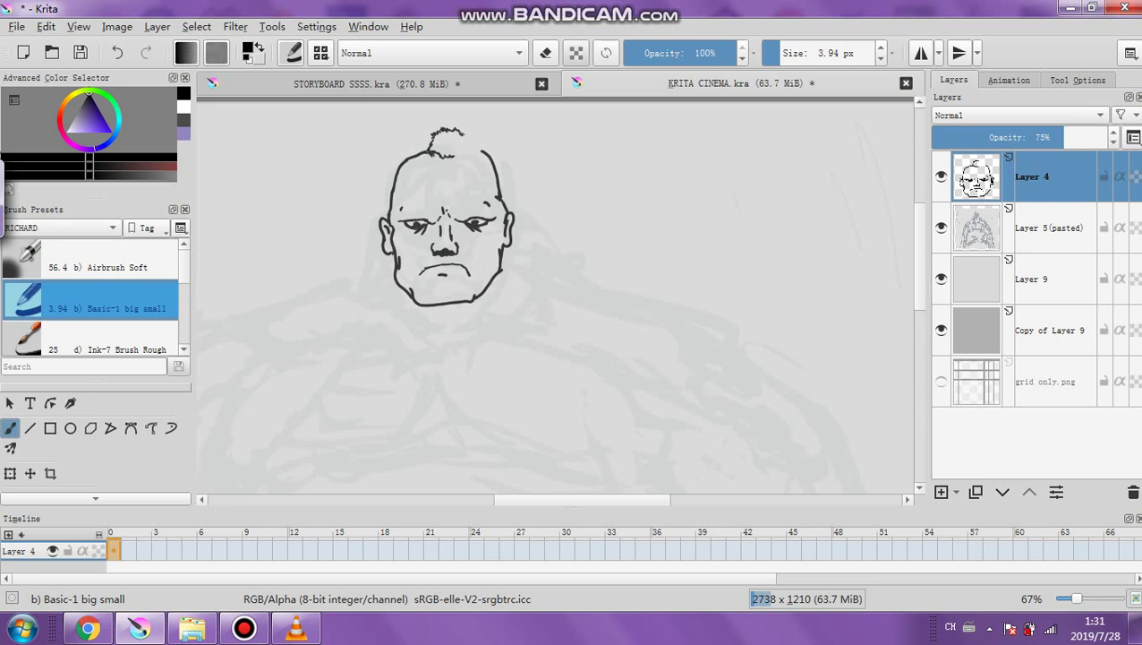
Fill out the mohawk tuft, darken the right brow and add a forehead mark
{"action": "mouse_move", "coordinate": [459, 140]}
{"action": "left_mouse_down"}
{"action": "mouse_move", "coordinate": [463, 154]}
{"action": "mouse_move", "coordinate": [467, 134]}
{"action": "mouse_move", "coordinate": [479, 151]}
{"action": "left_mouse_up"}
{"action": "left_click_drag", "start_coordinate": [475, 202], "coordinate": [467, 207]}
{"action": "left_click_drag", "start_coordinate": [456, 191], "coordinate": [459, 197]}
Ink the neck lines and sloping shoulder lines, extending both shoulders outward
{"action": "left_click_drag", "start_coordinate": [508, 242], "coordinate": [541, 273]}
{"action": "left_click_drag", "start_coordinate": [387, 248], "coordinate": [362, 284]}
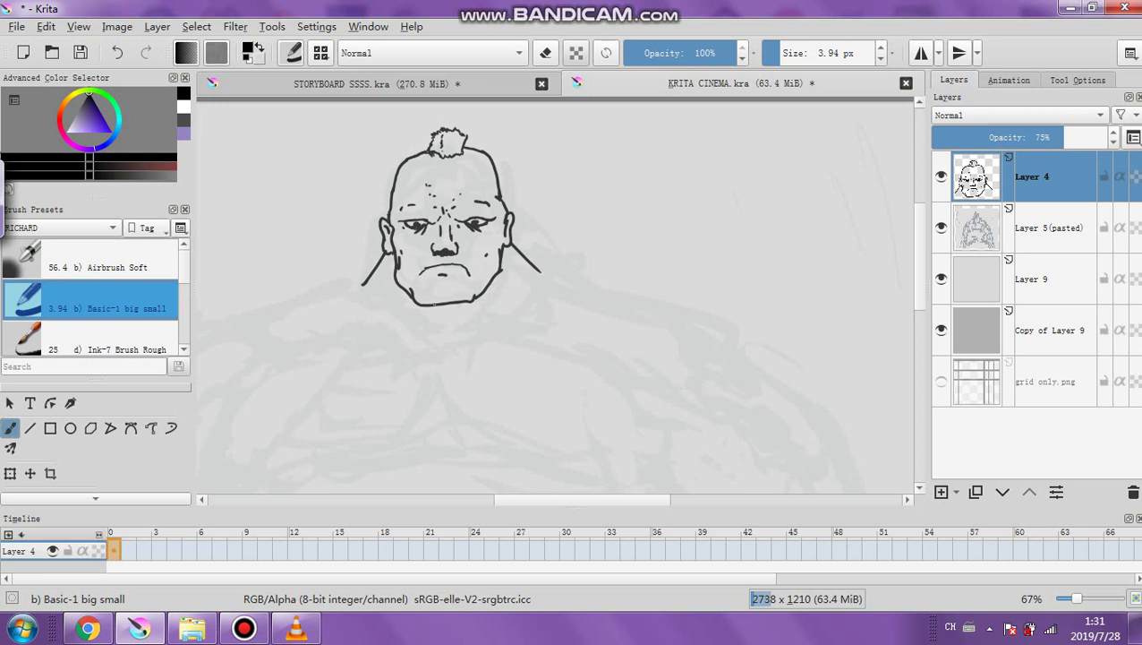
{"action": "mouse_move", "coordinate": [397, 293]}
{"action": "left_mouse_down"}
{"action": "mouse_move", "coordinate": [437, 333]}
{"action": "mouse_move", "coordinate": [462, 324]}
{"action": "mouse_move", "coordinate": [451, 322]}
{"action": "left_mouse_up"}
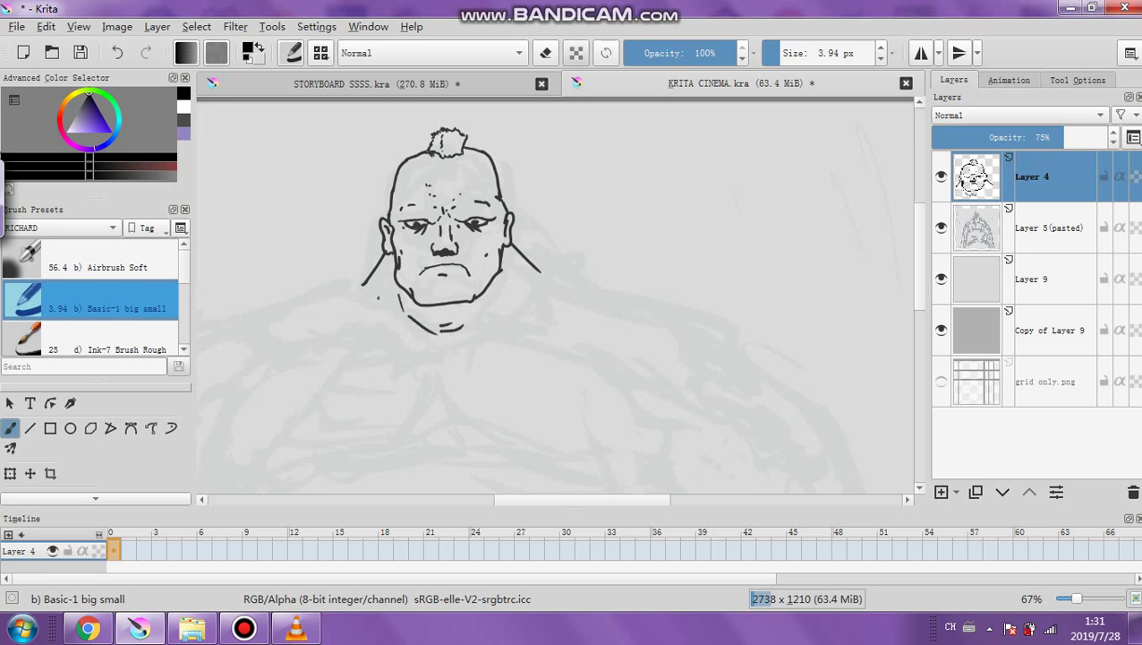
{"action": "left_click_drag", "start_coordinate": [370, 294], "coordinate": [401, 319]}
{"action": "mouse_move", "coordinate": [473, 324]}
{"action": "left_mouse_down"}
{"action": "mouse_move", "coordinate": [531, 289]}
{"action": "mouse_move", "coordinate": [484, 315]}
{"action": "left_mouse_up"}
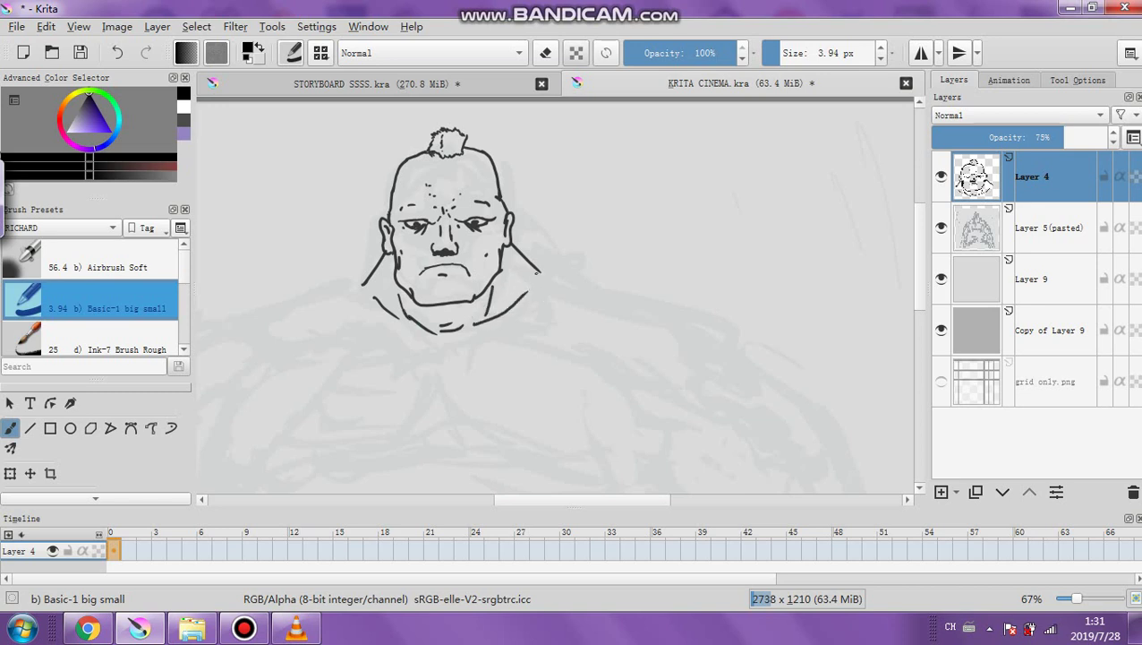
{"action": "left_click_drag", "start_coordinate": [534, 269], "coordinate": [572, 289]}
{"action": "left_click_drag", "start_coordinate": [362, 285], "coordinate": [351, 292]}
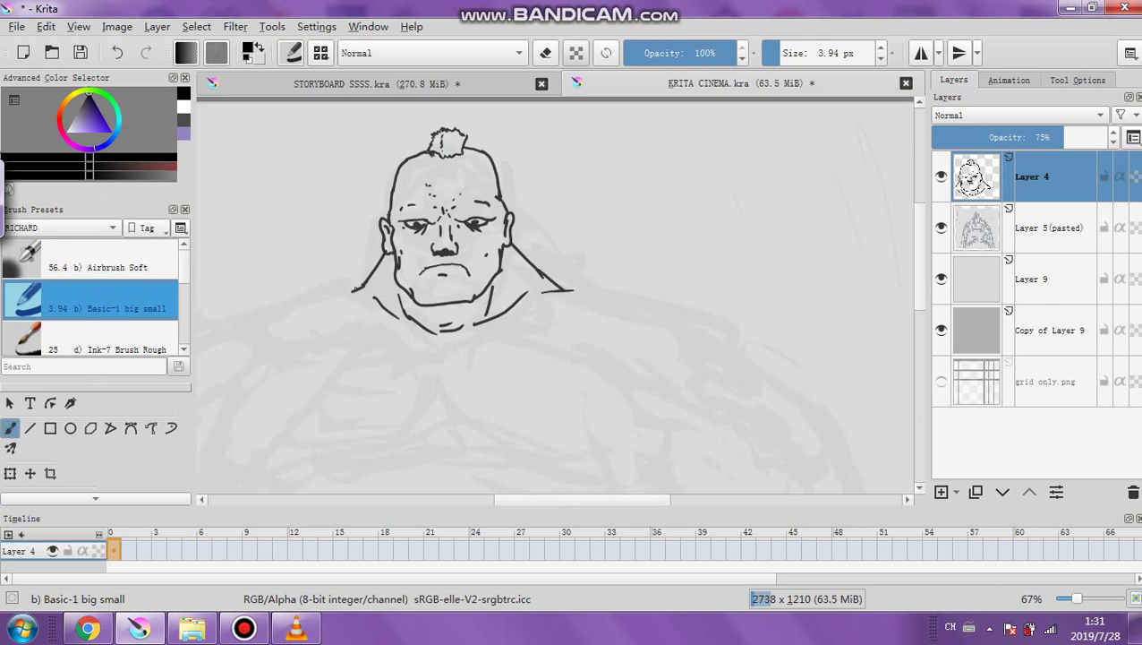
{"action": "left_click_drag", "start_coordinate": [550, 280], "coordinate": [629, 307]}
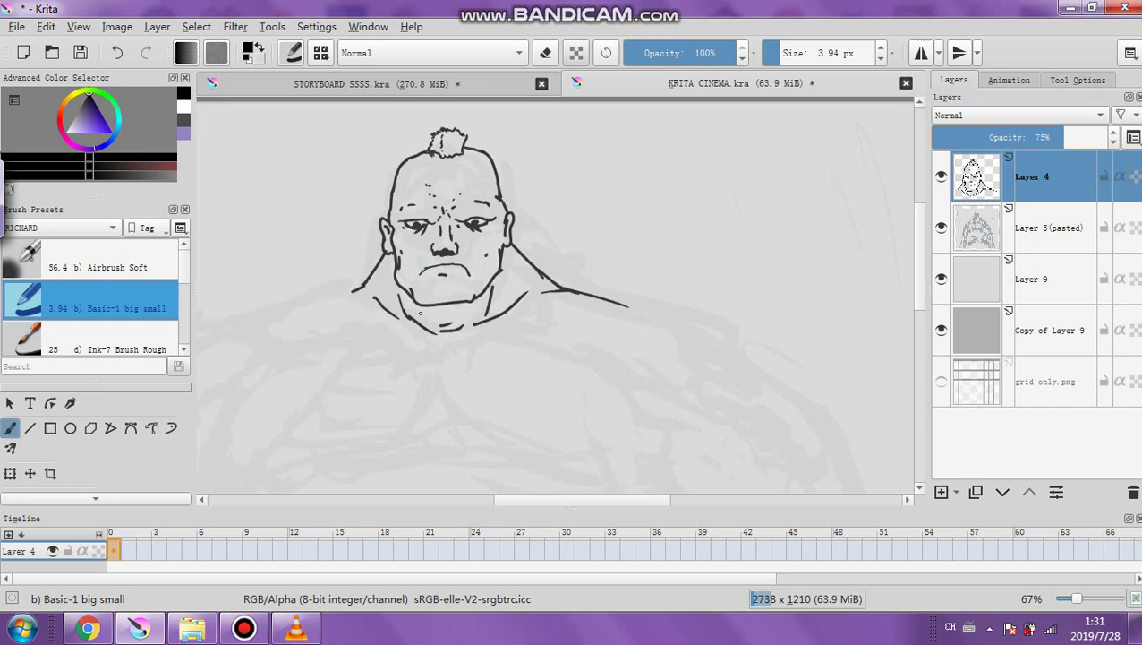
Zoom out and ink lines from the neck along both shoulders and under the chin
{"action": "key", "text": "minus"}
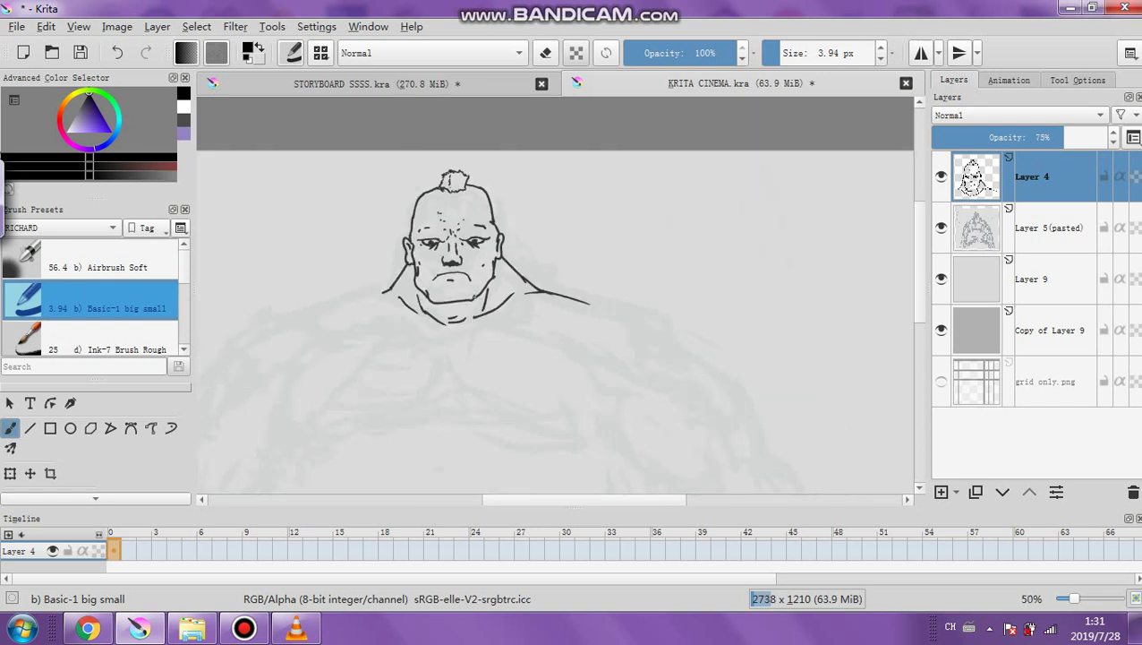
{"action": "scroll", "coordinate": [688, 338], "scroll_direction": "down", "scroll_amount": 2}
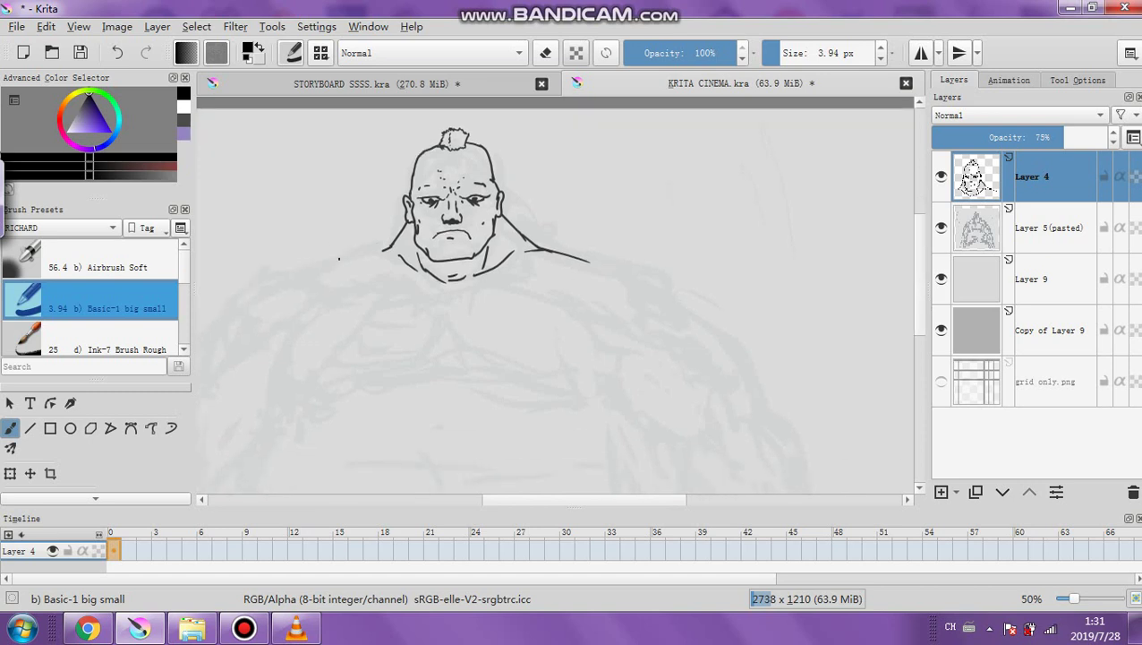
{"action": "mouse_move", "coordinate": [389, 246]}
{"action": "left_mouse_down"}
{"action": "mouse_move", "coordinate": [330, 262]}
{"action": "mouse_move", "coordinate": [380, 254]}
{"action": "mouse_move", "coordinate": [423, 283]}
{"action": "mouse_move", "coordinate": [463, 286]}
{"action": "mouse_move", "coordinate": [538, 244]}
{"action": "left_mouse_up"}
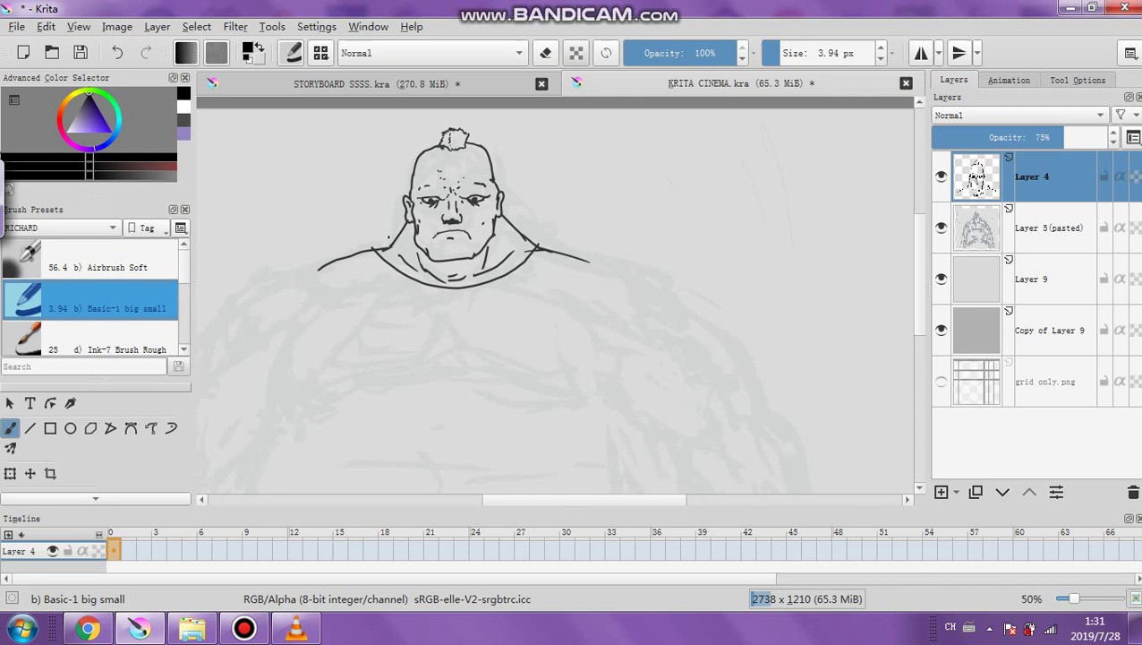
{"action": "left_click_drag", "start_coordinate": [408, 221], "coordinate": [349, 253]}
{"action": "left_click_drag", "start_coordinate": [503, 217], "coordinate": [595, 265]}
Erase the stray neck lines with the eraser
{"action": "left_click", "coordinate": [545, 54]}
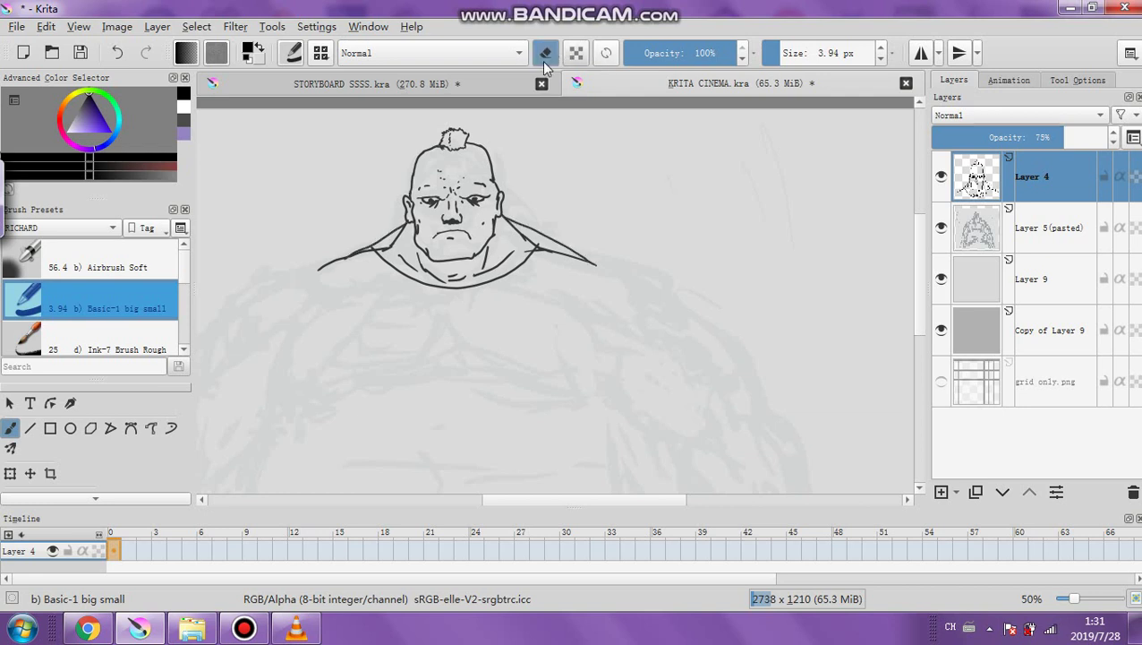
{"action": "left_click_drag", "start_coordinate": [507, 223], "coordinate": [534, 243]}
{"action": "mouse_move", "coordinate": [434, 275]}
{"action": "left_mouse_down", "text": "shift"}
{"action": "mouse_move", "coordinate": [396, 274]}
{"action": "mouse_move", "coordinate": [440, 287]}
{"action": "mouse_move", "coordinate": [416, 270]}
{"action": "mouse_move", "coordinate": [480, 278]}
{"action": "mouse_move", "coordinate": [470, 273]}
{"action": "mouse_move", "coordinate": [531, 256]}
{"action": "left_mouse_up", "text": "shift"}
{"action": "left_click_drag", "start_coordinate": [387, 253], "coordinate": [398, 242]}
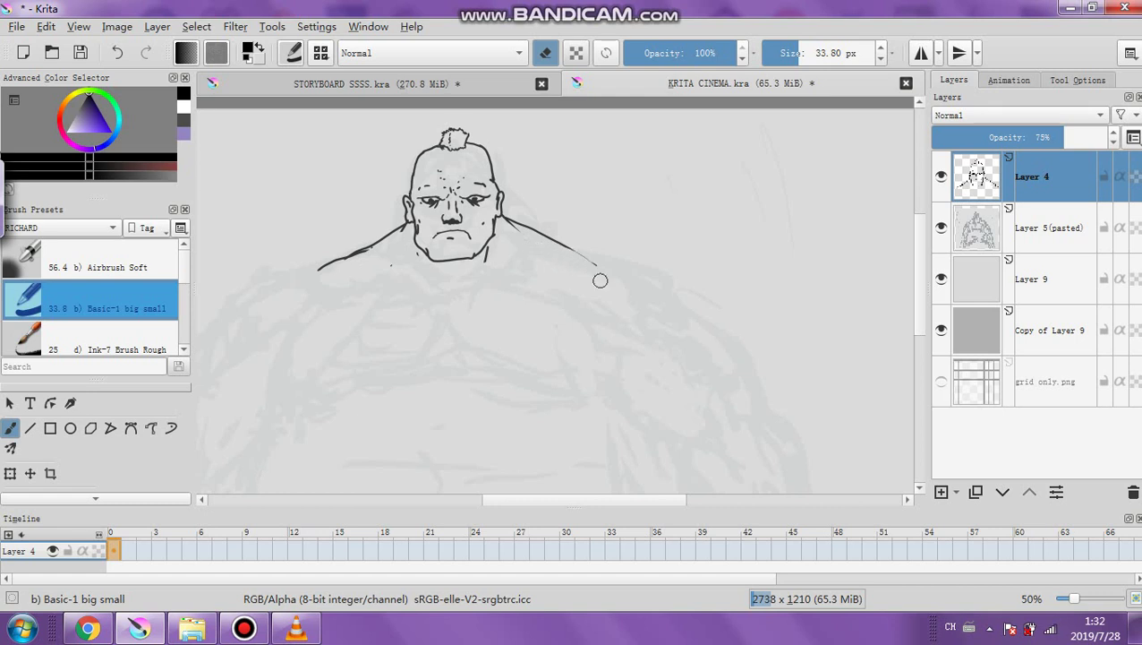
At 2.92 px, ink a stroke below the left shoulder, a chest curve and neck muscle lines
{"action": "left_click", "coordinate": [788, 53]}
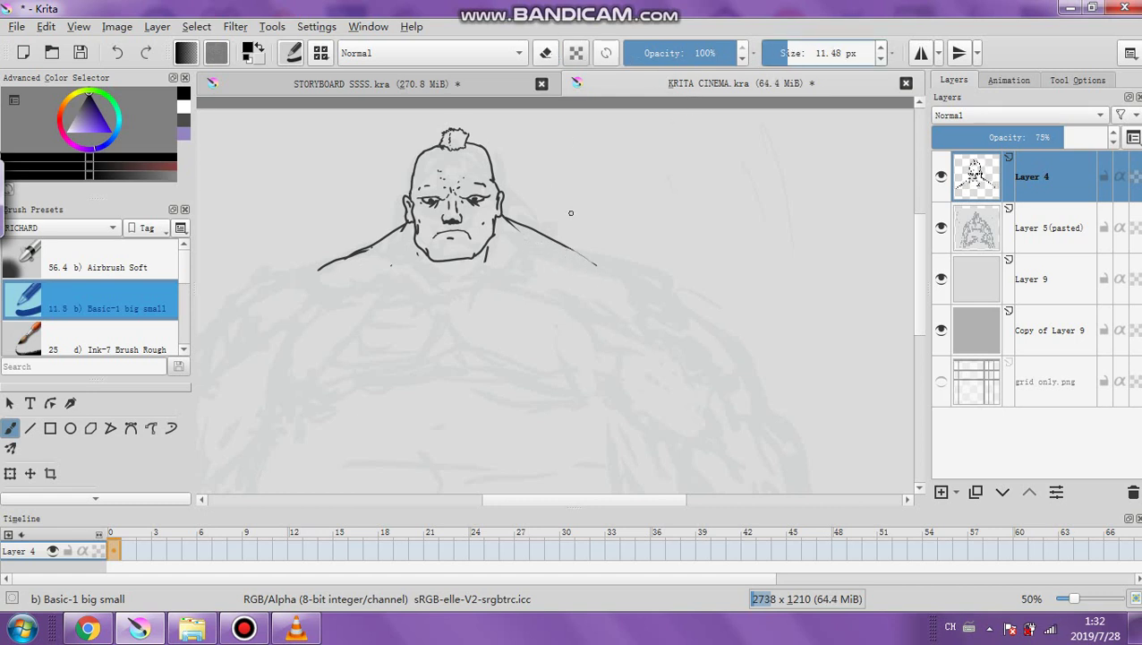
{"action": "left_click", "coordinate": [775, 56]}
{"action": "mouse_move", "coordinate": [318, 272]}
{"action": "left_mouse_down"}
{"action": "mouse_move", "coordinate": [448, 307]}
{"action": "mouse_move", "coordinate": [562, 269]}
{"action": "left_mouse_up"}
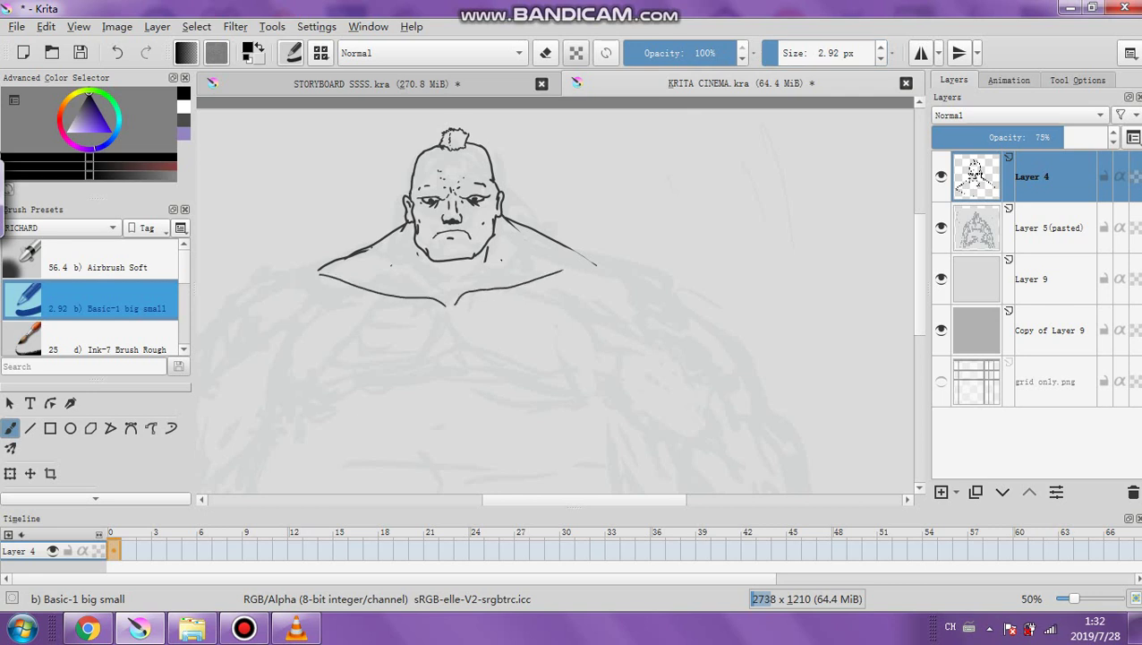
{"action": "left_click_drag", "start_coordinate": [415, 251], "coordinate": [430, 291]}
{"action": "left_click_drag", "start_coordinate": [408, 225], "coordinate": [397, 269]}
{"action": "left_click_drag", "start_coordinate": [495, 228], "coordinate": [493, 242]}
Thicken the brush to 6.65 px and extend both ends of the shoulder line
{"action": "left_click", "coordinate": [780, 56]}
{"action": "left_click", "coordinate": [772, 56]}
{"action": "left_click", "coordinate": [780, 56]}
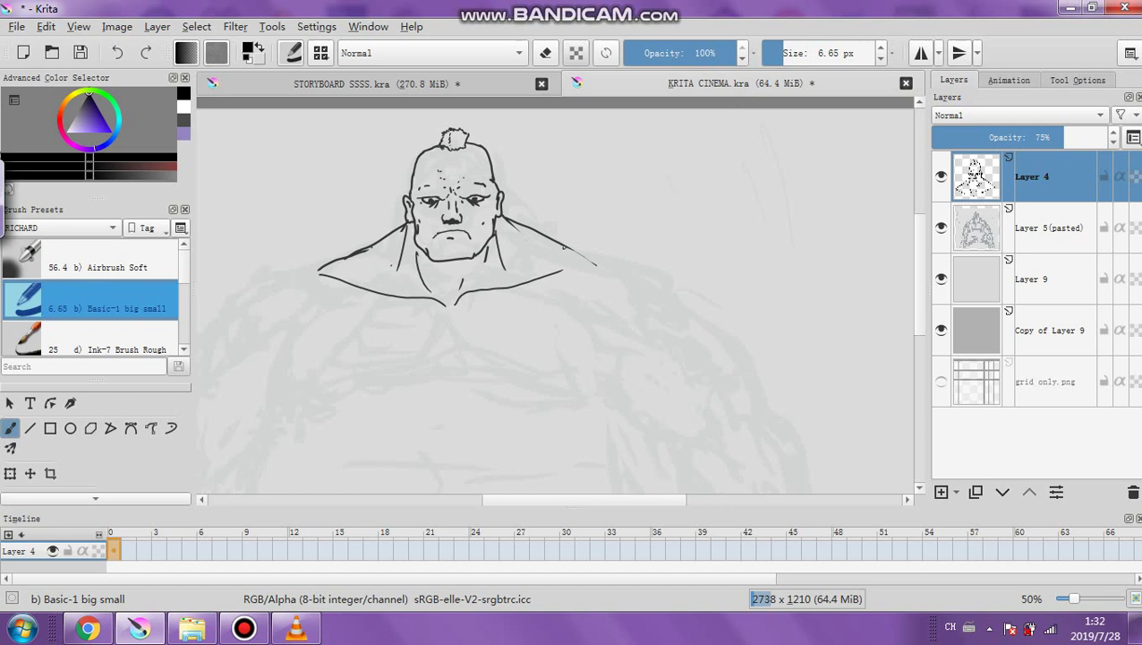
{"action": "left_click_drag", "start_coordinate": [572, 251], "coordinate": [584, 259]}
{"action": "left_click_drag", "start_coordinate": [327, 260], "coordinate": [308, 262]}
Erase a stray stroke above the left shoulder with a roughly 21.5 px eraser
{"action": "key", "text": "e"}
{"action": "mouse_move", "coordinate": [373, 209]}
{"action": "left_mouse_down"}
{"action": "mouse_move", "coordinate": [437, 209]}
{"action": "mouse_move", "coordinate": [340, 191]}
{"action": "left_mouse_up"}
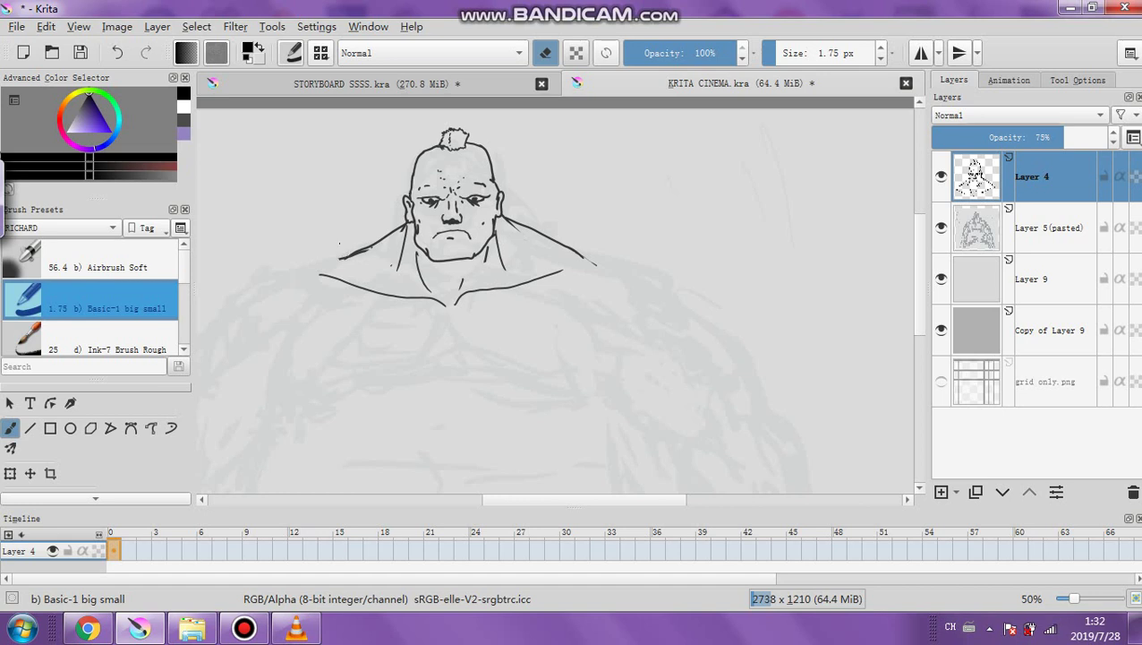
{"action": "key", "text": "e"}
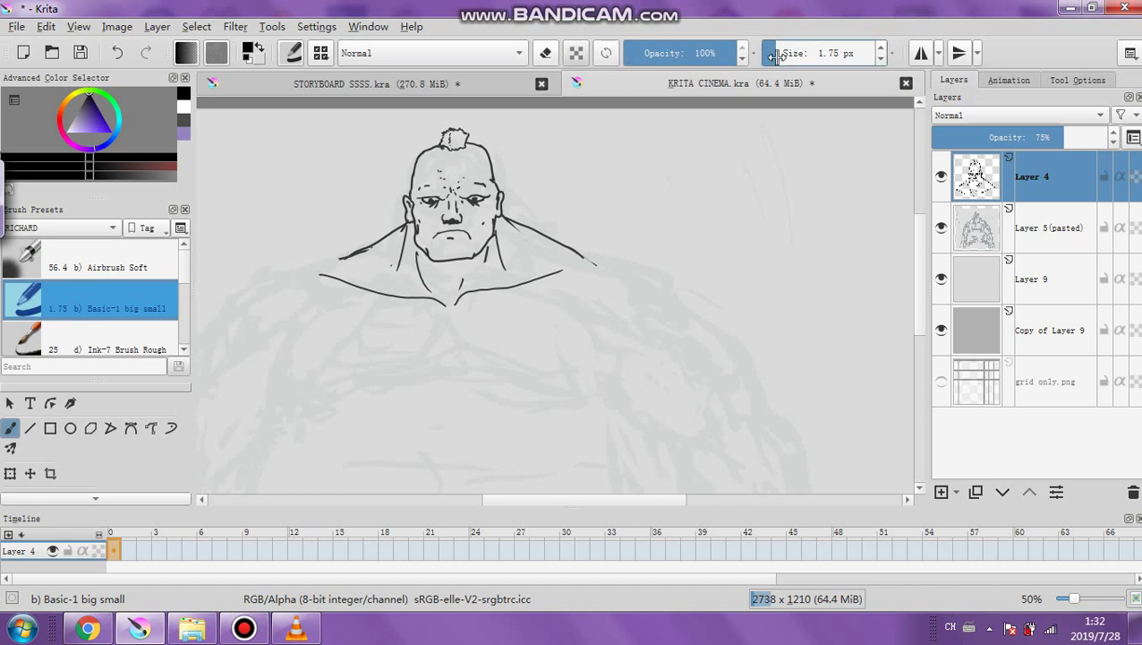
Thicken the brush slightly and extend both shoulder lines further outward
{"action": "left_click_drag", "start_coordinate": [776, 55], "coordinate": [784, 52]}
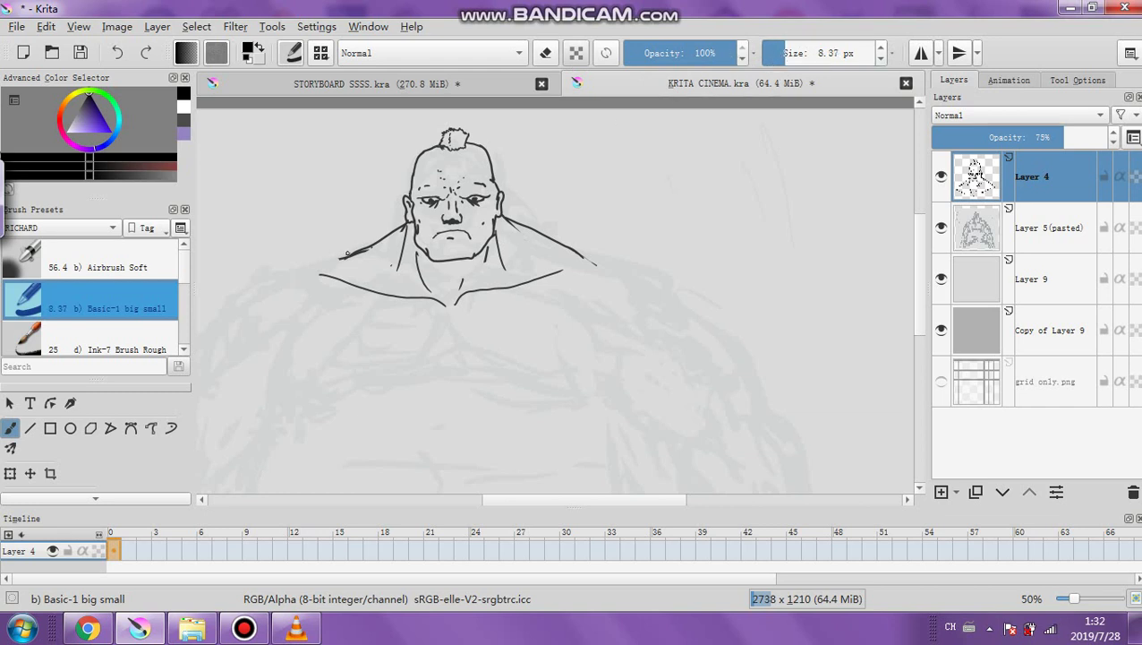
{"action": "left_click_drag", "start_coordinate": [328, 257], "coordinate": [318, 265]}
{"action": "left_click_drag", "start_coordinate": [254, 278], "coordinate": [315, 267]}
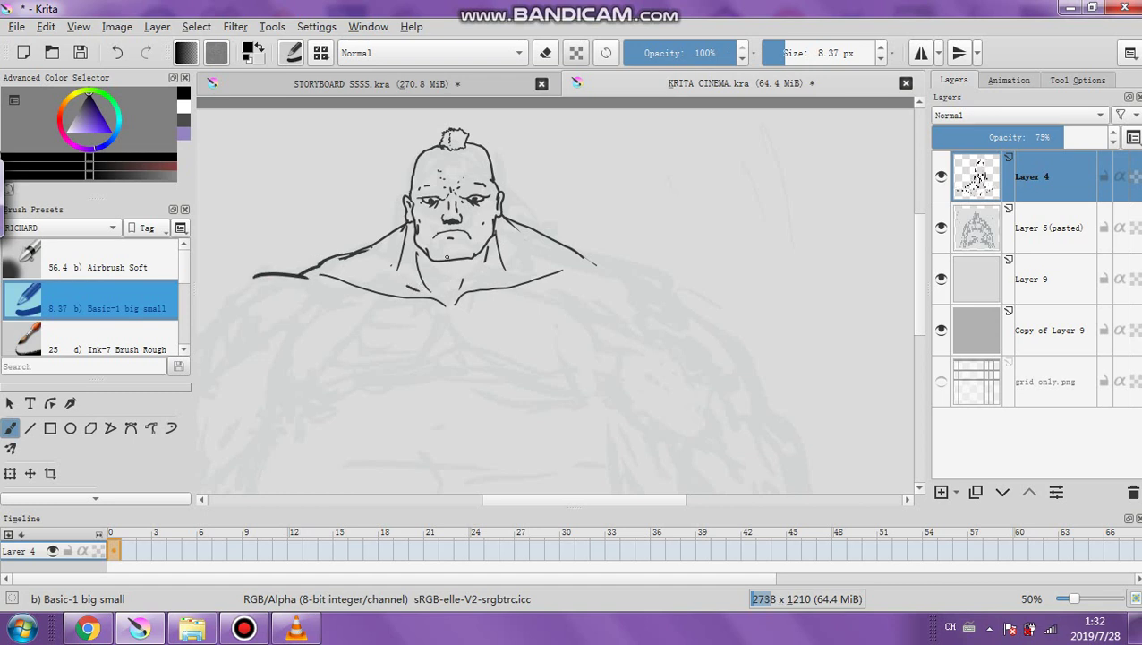
{"action": "left_click_drag", "start_coordinate": [577, 261], "coordinate": [648, 276]}
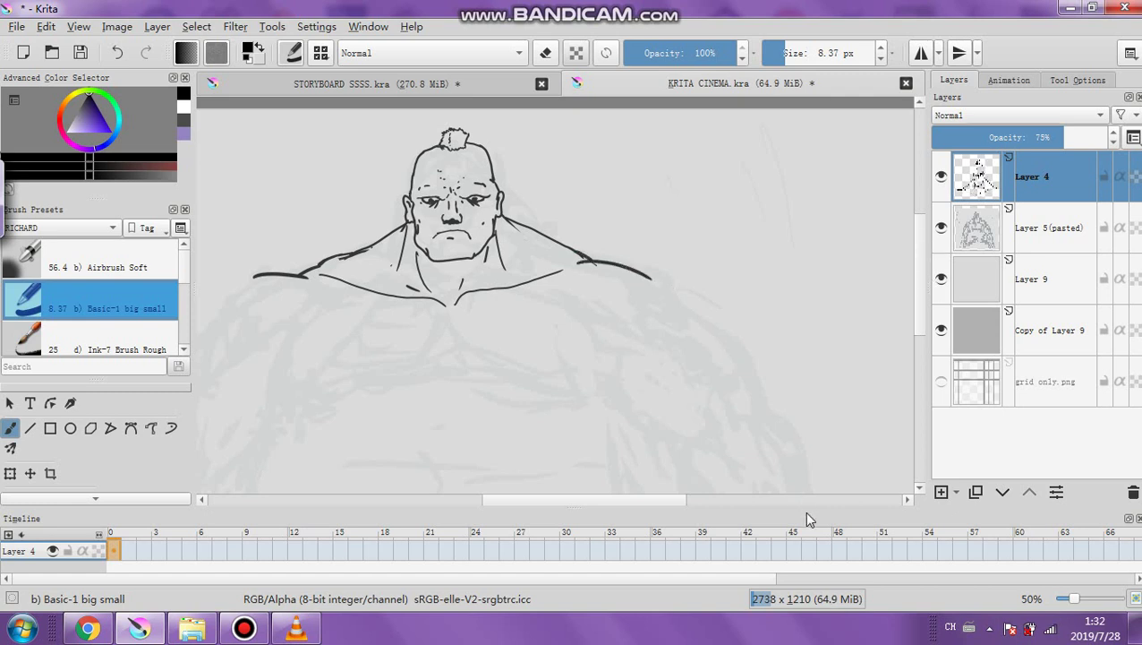
{"action": "scroll", "coordinate": [718, 410], "scroll_direction": "down", "scroll_amount": 1}
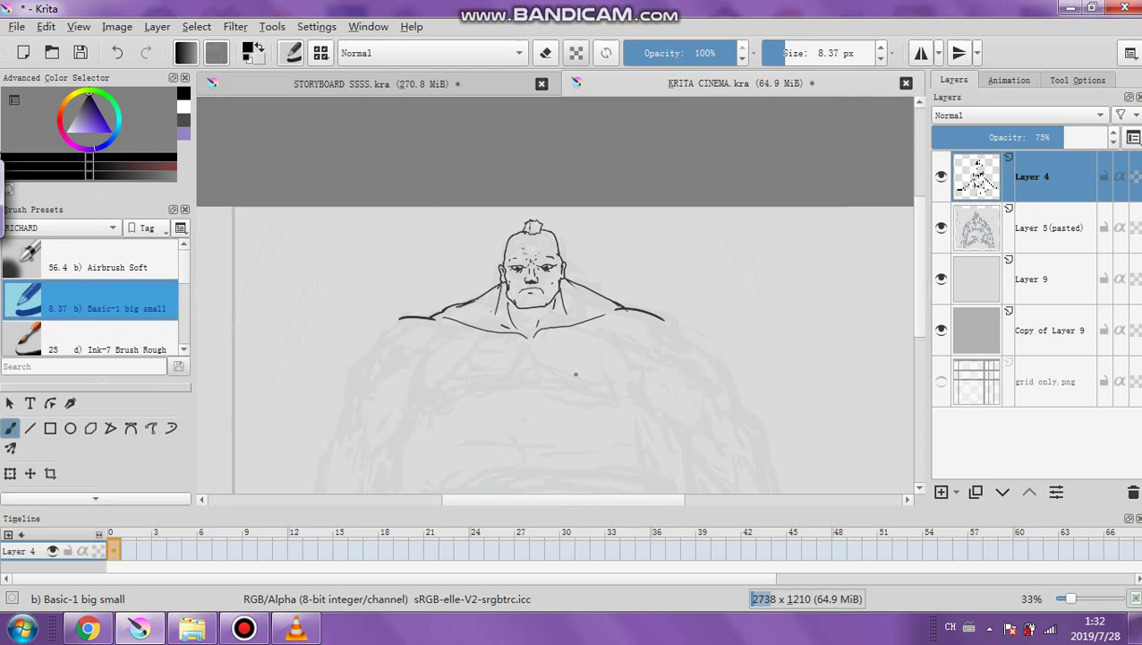
Zoom out to 33% and ink both chest sides and the chest's lower curve
{"action": "left_click_drag", "start_coordinate": [923, 300], "coordinate": [920, 336]}
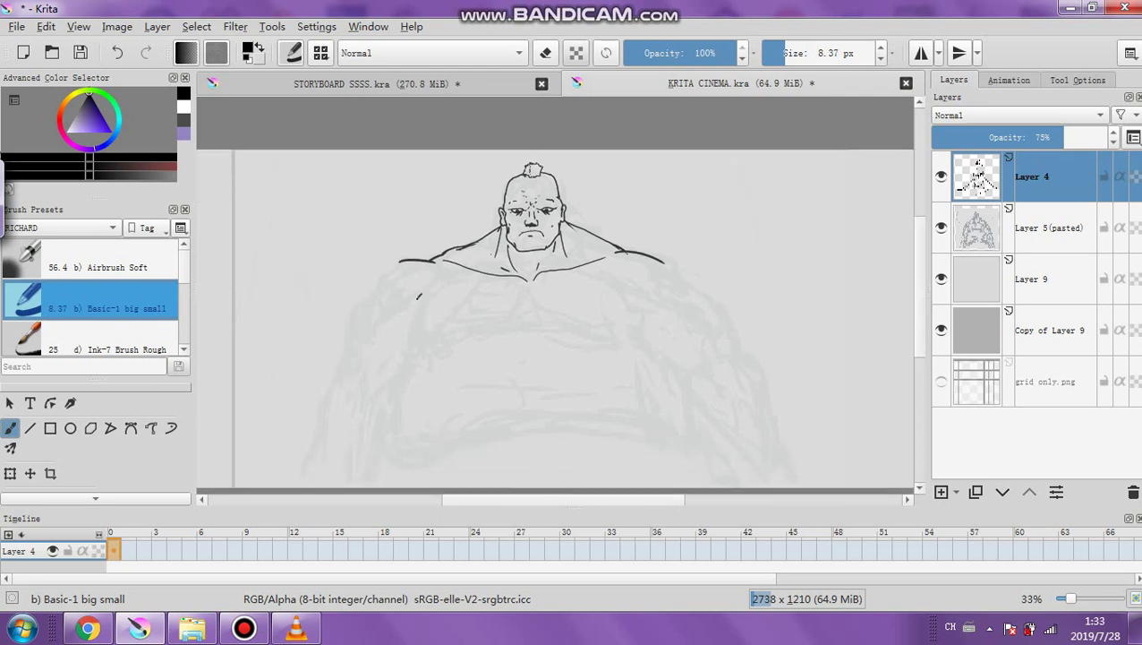
{"action": "left_click_drag", "start_coordinate": [418, 295], "coordinate": [406, 348]}
{"action": "left_click_drag", "start_coordinate": [625, 287], "coordinate": [636, 323]}
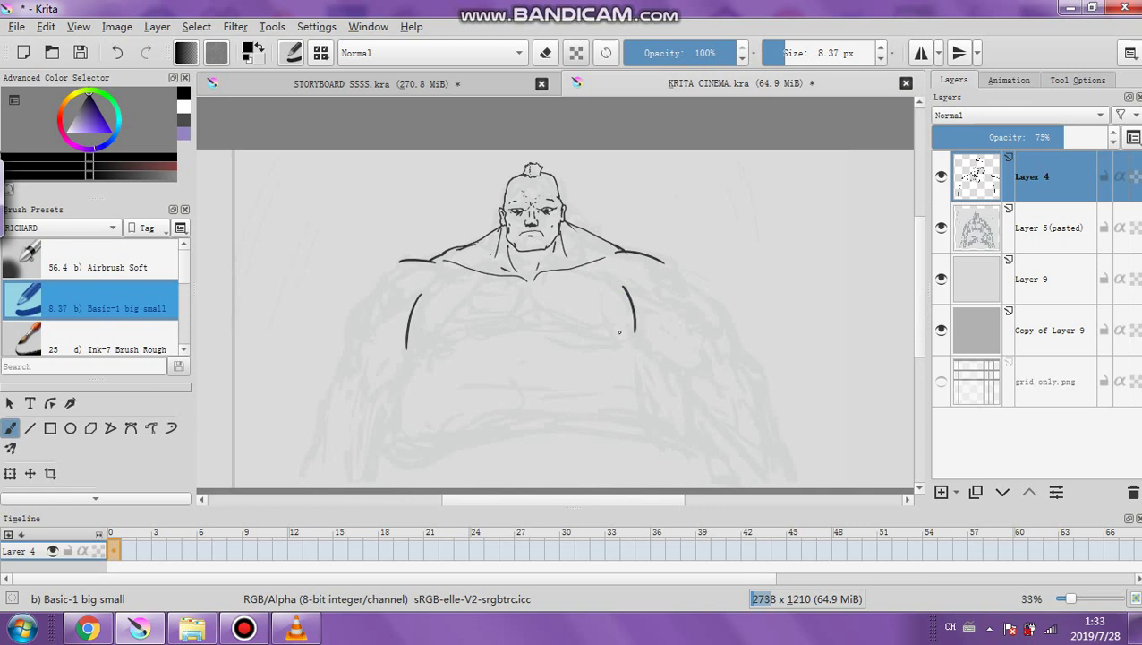
{"action": "mouse_move", "coordinate": [444, 349]}
{"action": "left_mouse_down"}
{"action": "mouse_move", "coordinate": [538, 312]}
{"action": "mouse_move", "coordinate": [636, 346]}
{"action": "left_mouse_up"}
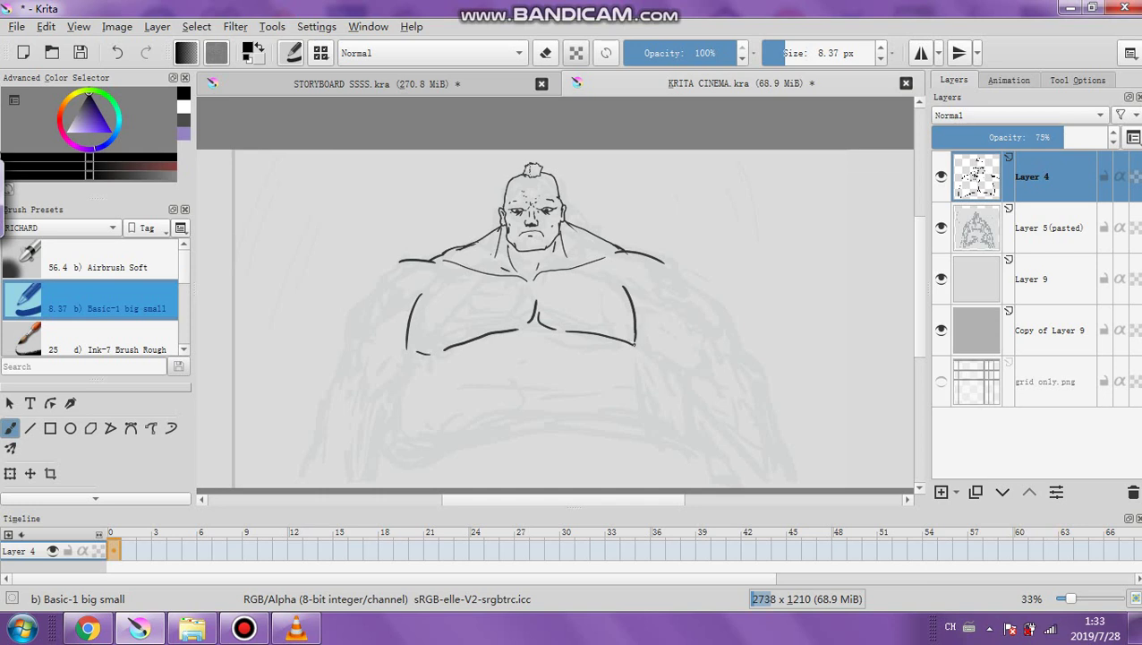
{"action": "mouse_move", "coordinate": [630, 287]}
{"action": "left_mouse_down"}
{"action": "mouse_move", "coordinate": [645, 335]}
{"action": "mouse_move", "coordinate": [629, 296]}
{"action": "left_mouse_up"}
Clean the right shoulder stroke, enlarge the brush to 18.23 px, and ink both torso sides
{"action": "left_click", "coordinate": [545, 53]}
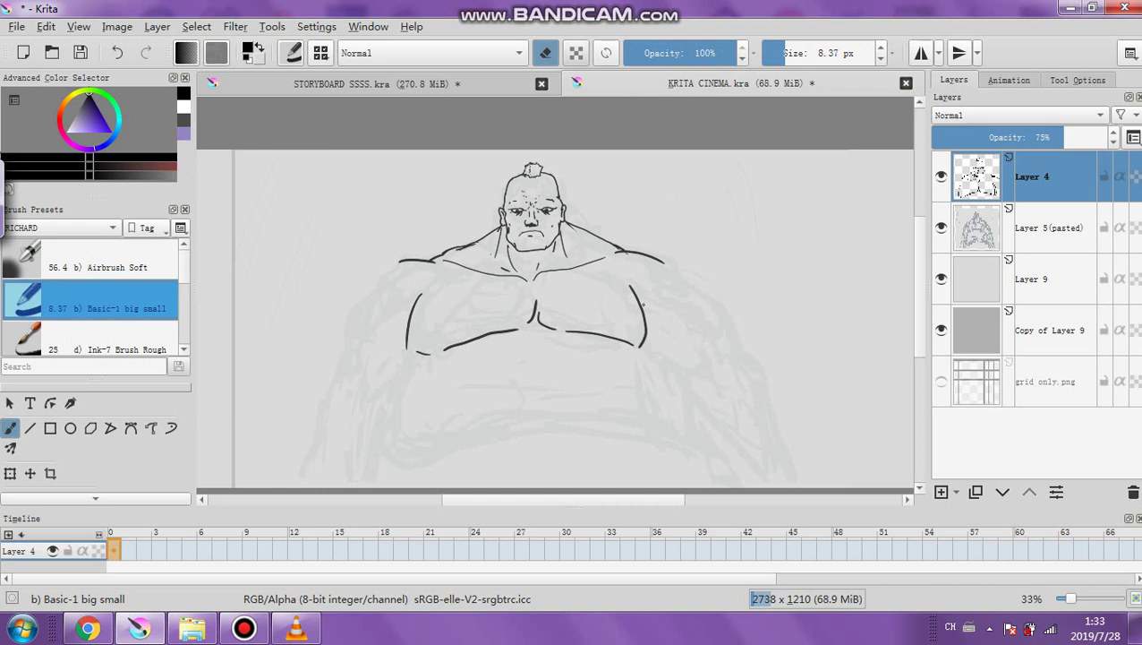
{"action": "key", "text": "bracketright"}
{"action": "key", "text": "bracketright"}
{"action": "key", "text": "bracketright"}
{"action": "left_click", "coordinate": [544, 56]}
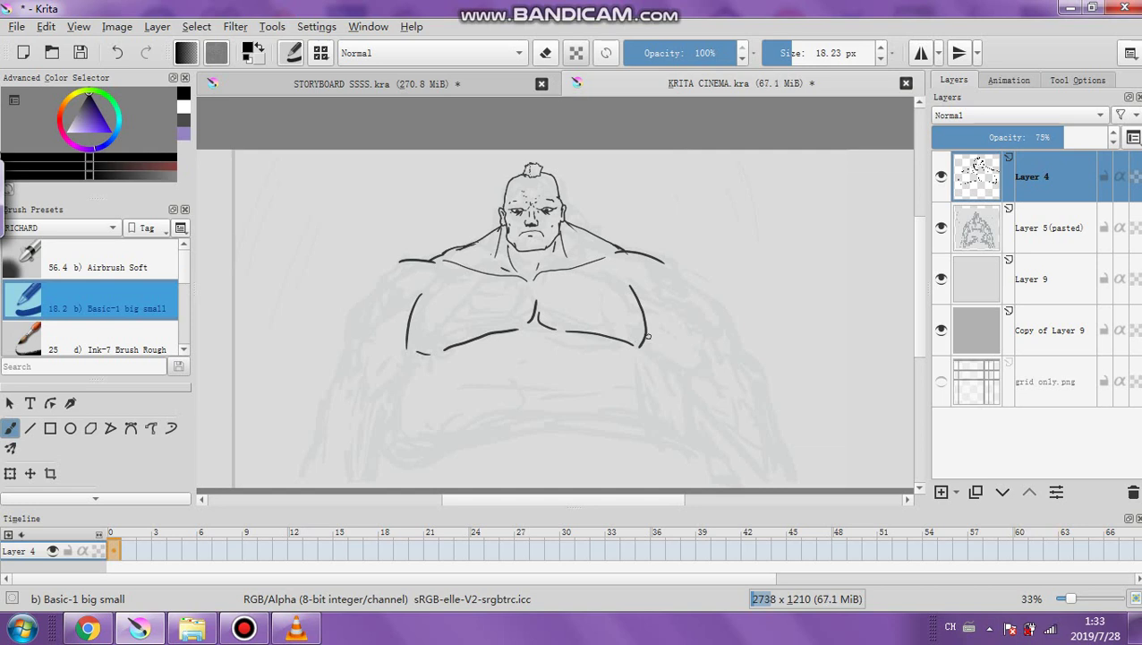
{"action": "left_click_drag", "start_coordinate": [647, 337], "coordinate": [676, 437]}
{"action": "left_click_drag", "start_coordinate": [407, 349], "coordinate": [394, 444]}
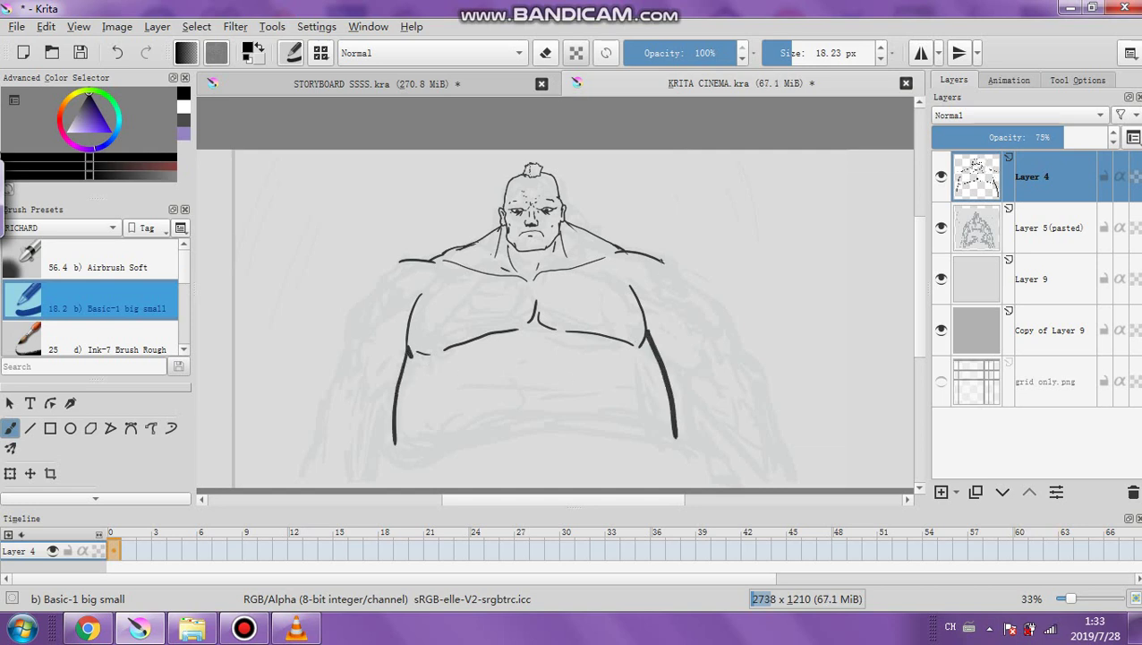
Ink the right upper arm and armpit curve with trimmed hatching on the shoulder
{"action": "mouse_move", "coordinate": [664, 262]}
{"action": "left_mouse_down"}
{"action": "mouse_move", "coordinate": [694, 302]}
{"action": "mouse_move", "coordinate": [682, 299]}
{"action": "mouse_move", "coordinate": [705, 303]}
{"action": "mouse_move", "coordinate": [722, 329]}
{"action": "left_mouse_up"}
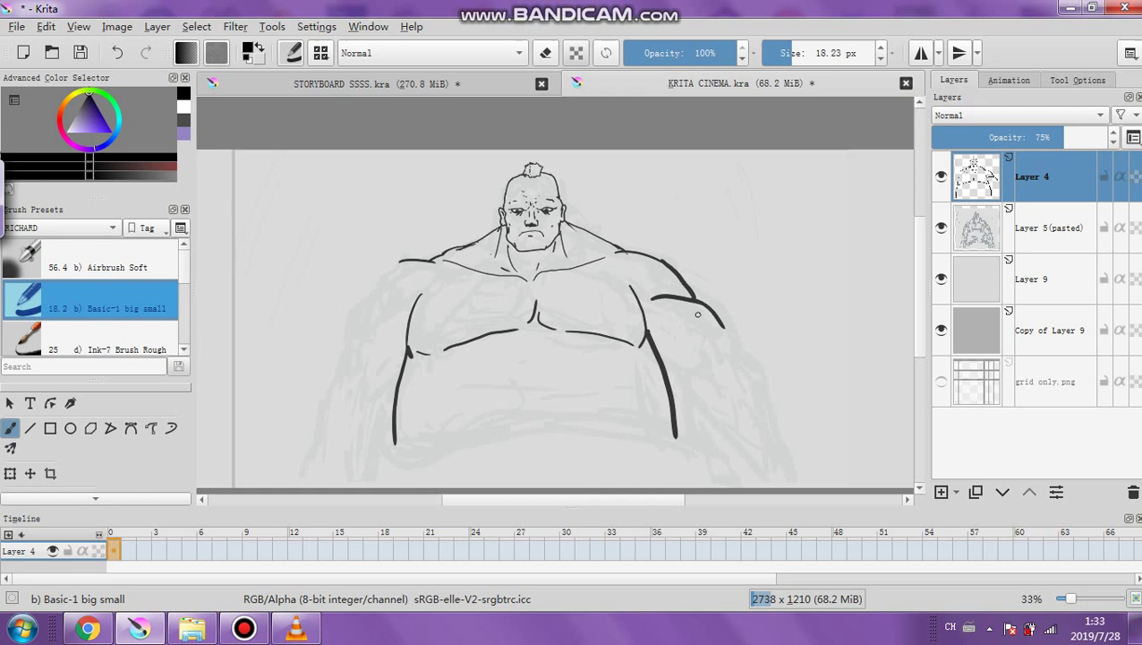
{"action": "left_click_drag", "start_coordinate": [652, 334], "coordinate": [696, 373]}
{"action": "left_click_drag", "start_coordinate": [661, 295], "coordinate": [718, 340]}
{"action": "mouse_move", "coordinate": [691, 299]}
{"action": "left_mouse_down"}
{"action": "mouse_move", "coordinate": [705, 329]}
{"action": "mouse_move", "coordinate": [667, 296]}
{"action": "mouse_move", "coordinate": [685, 298]}
{"action": "mouse_move", "coordinate": [657, 295]}
{"action": "left_mouse_up"}
{"action": "left_click", "coordinate": [546, 53]}
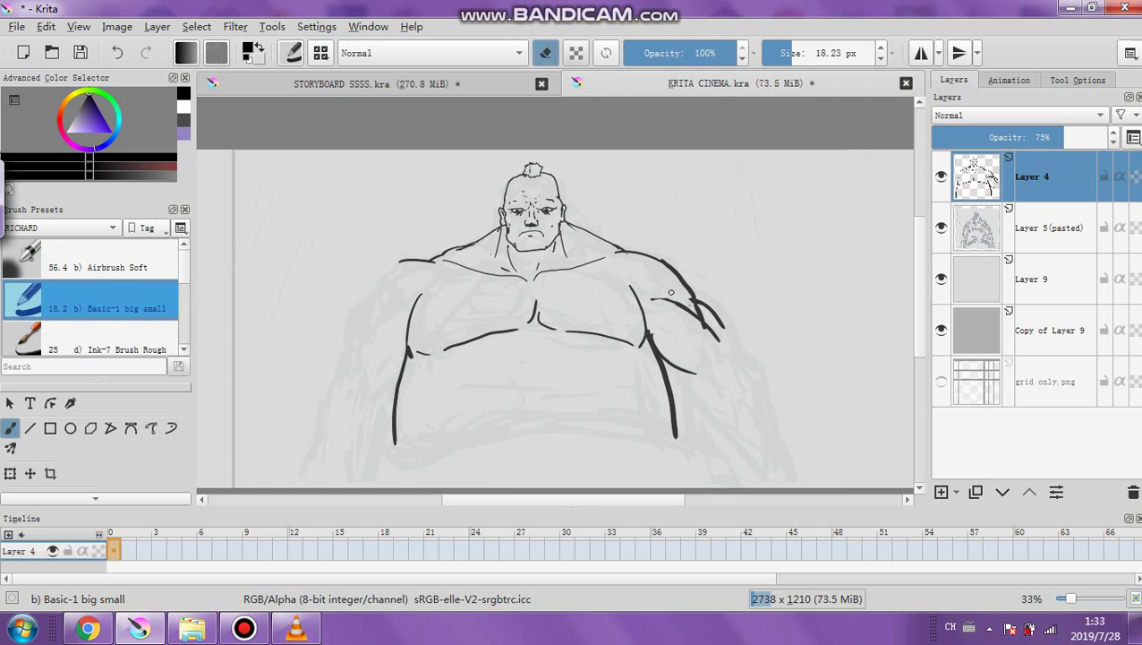
{"action": "key", "text": "e"}
{"action": "mouse_move", "coordinate": [716, 318]}
{"action": "left_mouse_down"}
{"action": "mouse_move", "coordinate": [743, 366]}
{"action": "mouse_move", "coordinate": [734, 358]}
{"action": "mouse_move", "coordinate": [719, 389]}
{"action": "mouse_move", "coordinate": [730, 391]}
{"action": "mouse_move", "coordinate": [686, 375]}
{"action": "mouse_move", "coordinate": [727, 428]}
{"action": "left_mouse_up"}
Ink the right shoulder edge and the outer and inner forearm contours
{"action": "scroll", "coordinate": [927, 323], "scroll_direction": "down", "scroll_amount": 1}
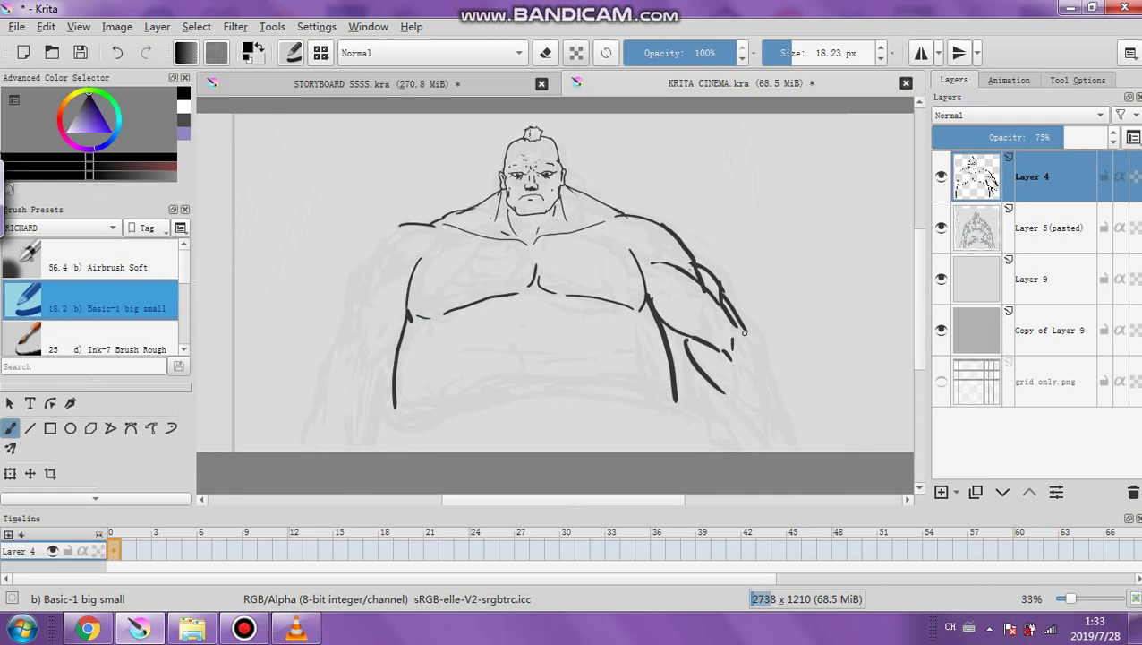
{"action": "left_click_drag", "start_coordinate": [739, 319], "coordinate": [779, 378]}
{"action": "left_click_drag", "start_coordinate": [707, 379], "coordinate": [752, 449]}
{"action": "left_click_drag", "start_coordinate": [770, 368], "coordinate": [793, 447]}
{"action": "left_click_drag", "start_coordinate": [734, 373], "coordinate": [752, 414]}
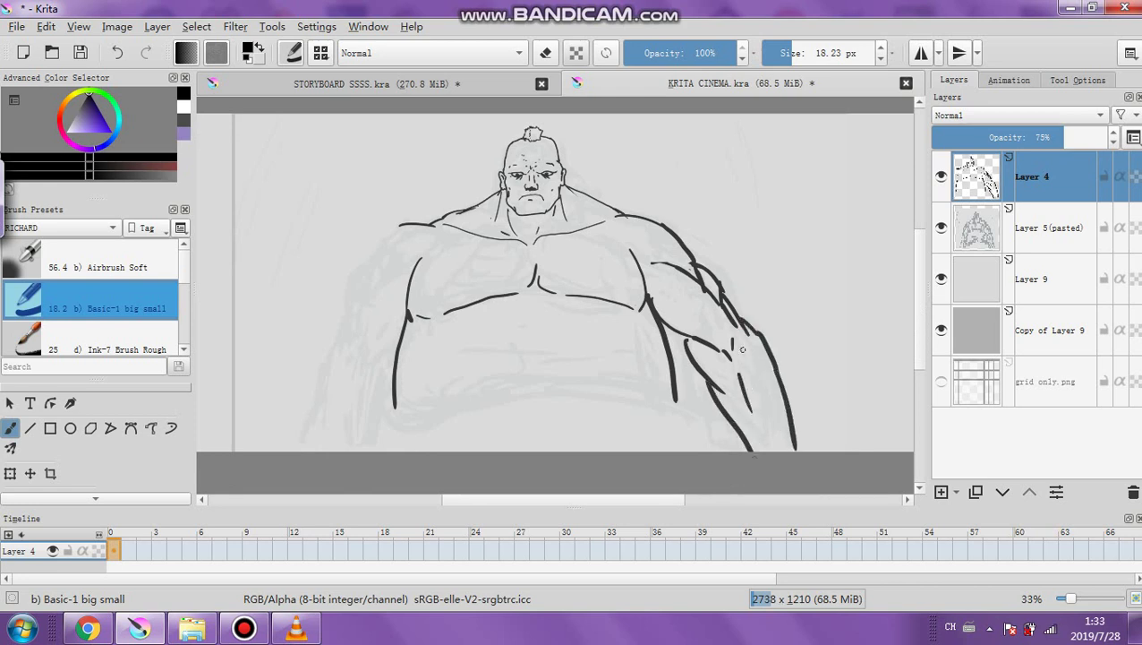
{"action": "left_click_drag", "start_coordinate": [743, 339], "coordinate": [763, 425]}
Ink a curve along the left shoulder and a short stroke on the left chest
{"action": "mouse_move", "coordinate": [399, 232]}
{"action": "left_mouse_down"}
{"action": "mouse_move", "coordinate": [367, 259]}
{"action": "mouse_move", "coordinate": [381, 273]}
{"action": "mouse_move", "coordinate": [367, 287]}
{"action": "left_mouse_up"}
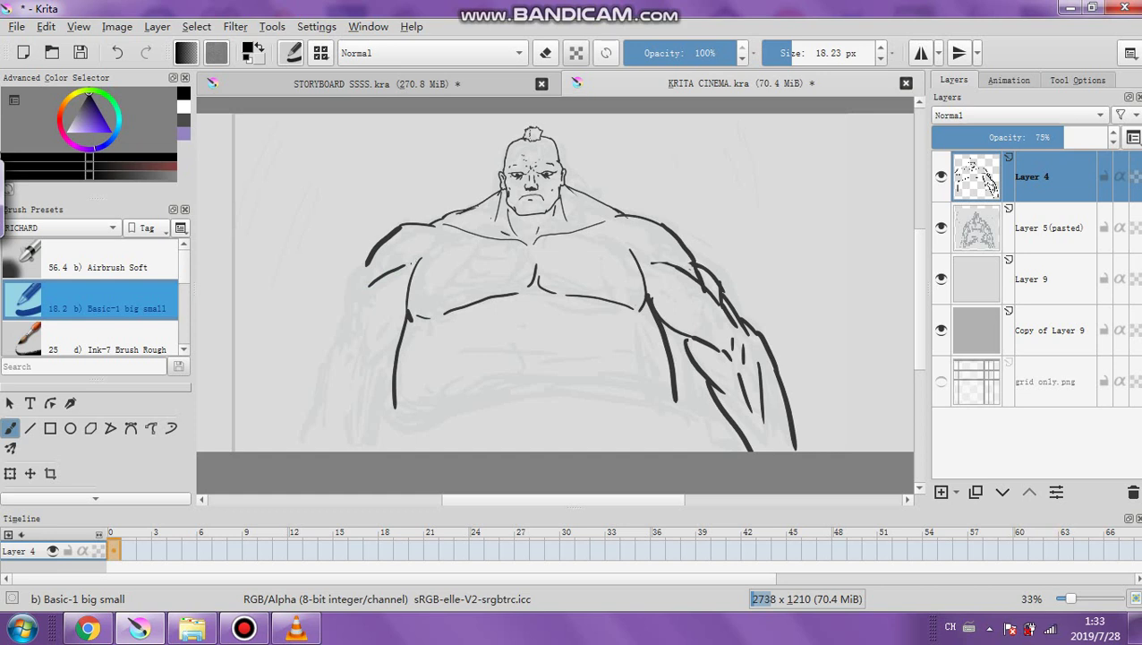
{"action": "left_click_drag", "start_coordinate": [422, 259], "coordinate": [408, 266]}
{"action": "left_click", "coordinate": [545, 53]}
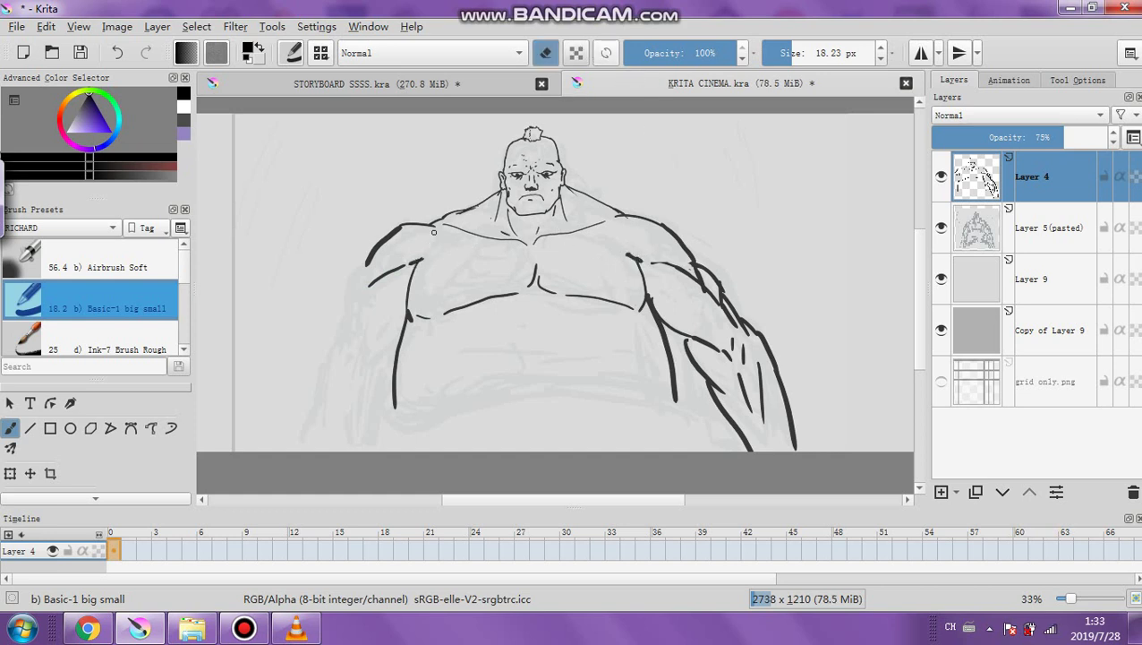
{"action": "key", "text": "e"}
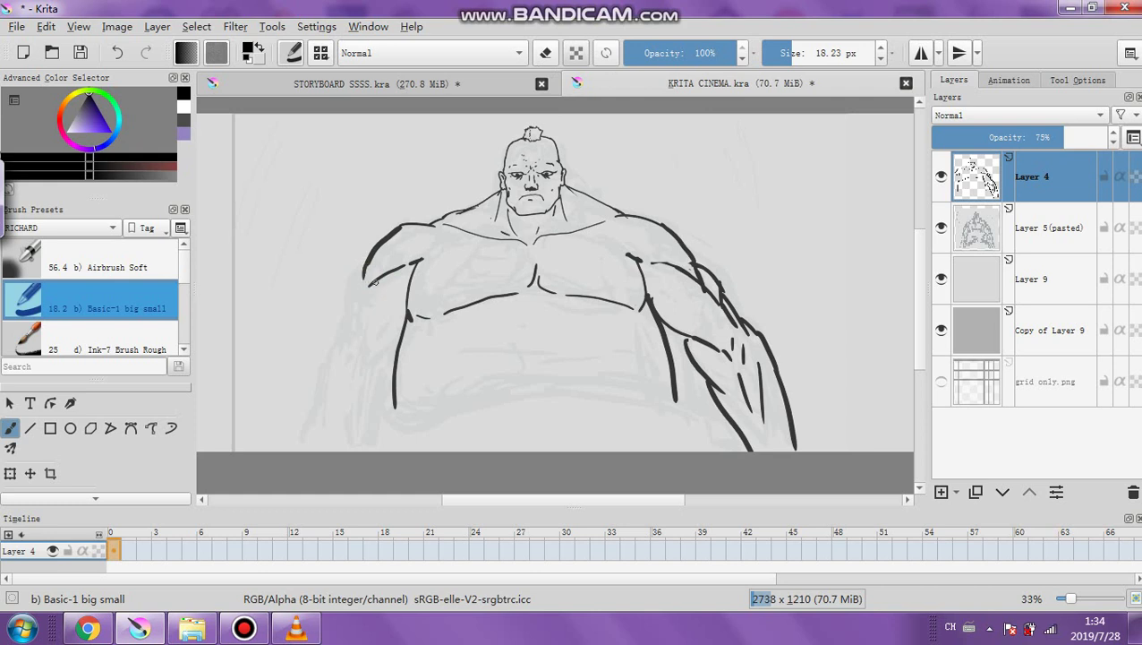
Ink the left arm's outer contour down to the panel bottom
{"action": "mouse_move", "coordinate": [368, 288]}
{"action": "left_mouse_down"}
{"action": "mouse_move", "coordinate": [354, 347]}
{"action": "mouse_move", "coordinate": [369, 371]}
{"action": "mouse_move", "coordinate": [380, 358]}
{"action": "left_mouse_up"}
{"action": "left_click_drag", "start_coordinate": [365, 272], "coordinate": [328, 368]}
{"action": "mouse_move", "coordinate": [395, 361]}
{"action": "left_mouse_down"}
{"action": "mouse_move", "coordinate": [366, 410]}
{"action": "mouse_move", "coordinate": [376, 452]}
{"action": "left_mouse_up"}
{"action": "left_click_drag", "start_coordinate": [329, 360], "coordinate": [324, 428]}
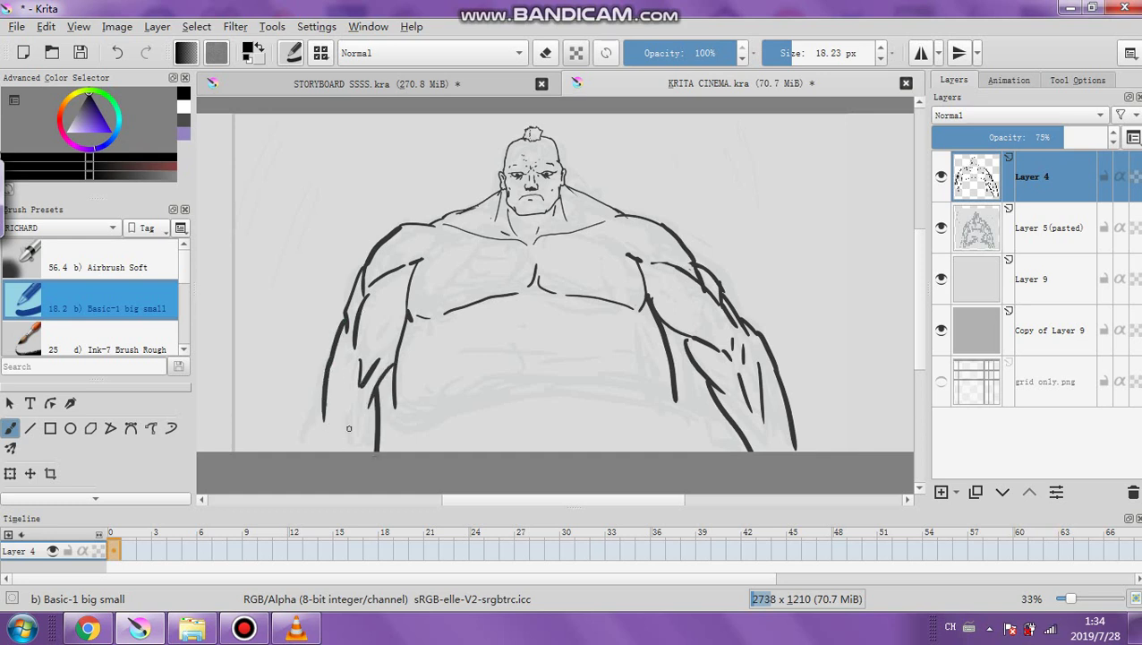
{"action": "mouse_move", "coordinate": [343, 360]}
{"action": "left_mouse_down"}
{"action": "mouse_move", "coordinate": [328, 428]}
{"action": "mouse_move", "coordinate": [345, 451]}
{"action": "left_mouse_up"}
{"action": "left_click_drag", "start_coordinate": [323, 379], "coordinate": [302, 451]}
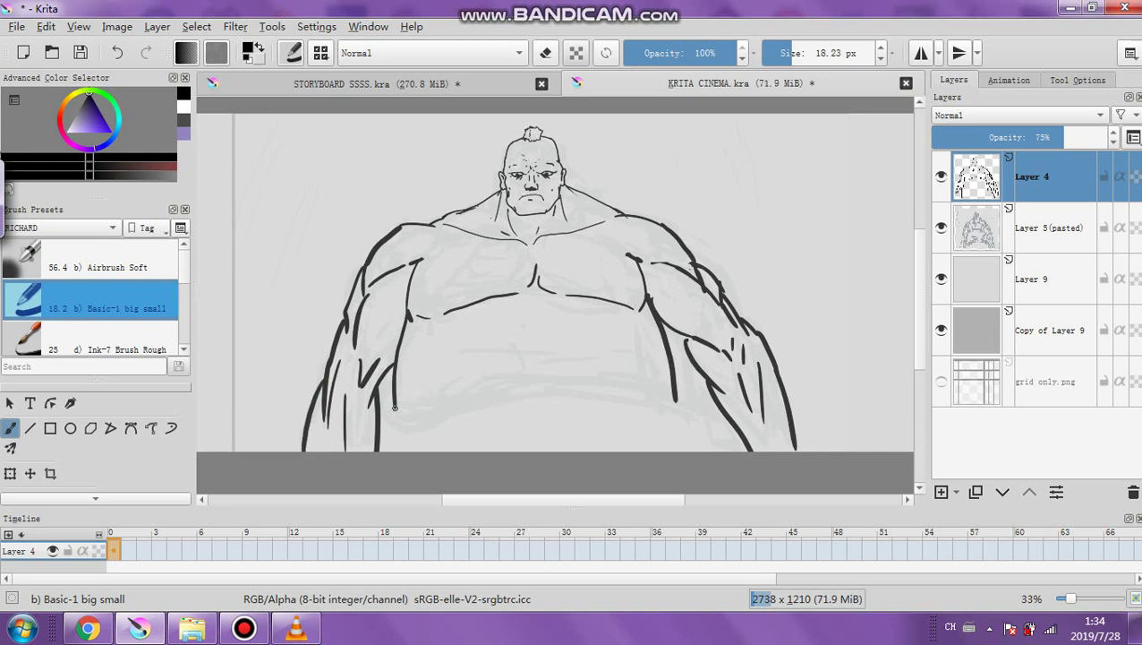
Extend both inner arm contours and ink the belly's bottom edge across
{"action": "left_click_drag", "start_coordinate": [394, 408], "coordinate": [395, 418]}
{"action": "left_click_drag", "start_coordinate": [676, 400], "coordinate": [677, 426]}
{"action": "mouse_move", "coordinate": [397, 420]}
{"action": "left_mouse_down"}
{"action": "mouse_move", "coordinate": [413, 430]}
{"action": "mouse_move", "coordinate": [595, 420]}
{"action": "left_mouse_up"}
{"action": "left_click_drag", "start_coordinate": [525, 422], "coordinate": [676, 430]}
{"action": "left_click_drag", "start_coordinate": [596, 421], "coordinate": [509, 416]}
Extend the belly sides to the panel bottom and ink long lines down both sides
{"action": "left_click_drag", "start_coordinate": [396, 422], "coordinate": [398, 450]}
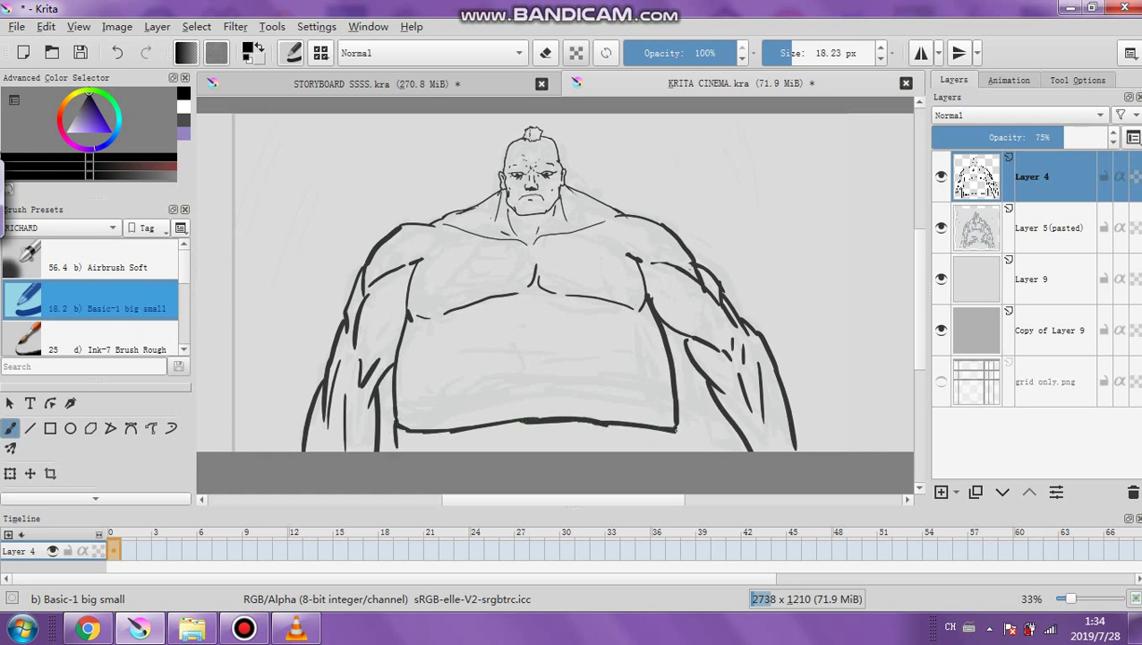
{"action": "left_click_drag", "start_coordinate": [676, 428], "coordinate": [680, 451]}
{"action": "left_click_drag", "start_coordinate": [397, 429], "coordinate": [396, 448]}
{"action": "left_click_drag", "start_coordinate": [518, 324], "coordinate": [513, 329]}
{"action": "left_click_drag", "start_coordinate": [486, 344], "coordinate": [473, 355]}
{"action": "left_click_drag", "start_coordinate": [409, 315], "coordinate": [403, 431]}
{"action": "left_click_drag", "start_coordinate": [645, 306], "coordinate": [654, 426]}
Erase and lighten parts of the belly's side strokes
{"action": "key", "text": "e"}
{"action": "mouse_move", "coordinate": [391, 367]}
{"action": "left_mouse_down"}
{"action": "mouse_move", "coordinate": [395, 408]}
{"action": "mouse_move", "coordinate": [394, 358]}
{"action": "left_mouse_up"}
{"action": "mouse_move", "coordinate": [671, 380]}
{"action": "left_mouse_down"}
{"action": "mouse_move", "coordinate": [676, 426]}
{"action": "mouse_move", "coordinate": [661, 326]}
{"action": "left_mouse_up"}
{"action": "left_click", "coordinate": [550, 55]}
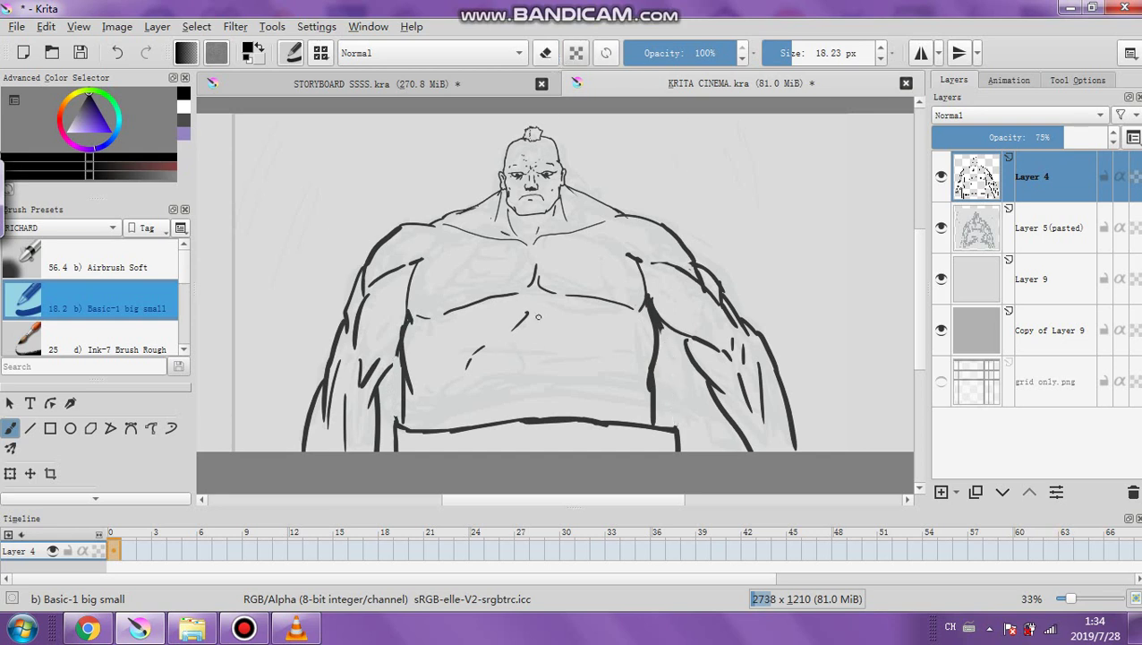
Ink the abdominal curves, vertical centre line and horizontal ab divisions
{"action": "left_click_drag", "start_coordinate": [535, 314], "coordinate": [603, 377]}
{"action": "mouse_move", "coordinate": [421, 351]}
{"action": "left_mouse_down"}
{"action": "mouse_move", "coordinate": [412, 383]}
{"action": "mouse_move", "coordinate": [431, 407]}
{"action": "left_mouse_up"}
{"action": "left_click_drag", "start_coordinate": [621, 369], "coordinate": [638, 361]}
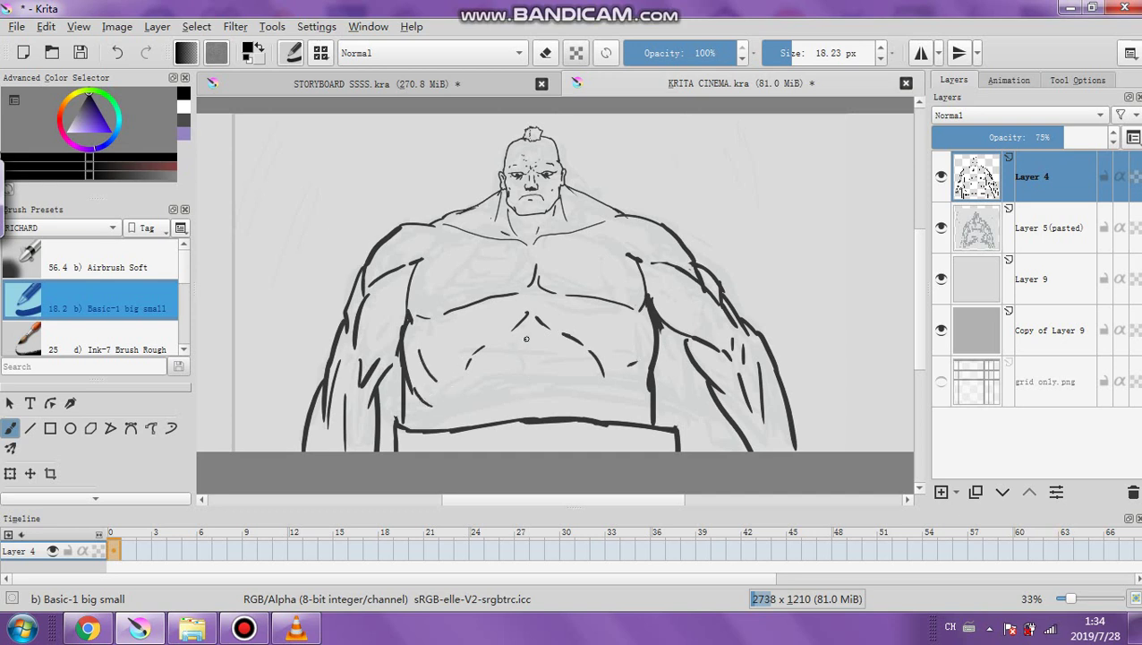
{"action": "left_click_drag", "start_coordinate": [526, 338], "coordinate": [530, 375]}
{"action": "mouse_move", "coordinate": [525, 370]}
{"action": "left_mouse_down"}
{"action": "mouse_move", "coordinate": [483, 387]}
{"action": "mouse_move", "coordinate": [531, 415]}
{"action": "mouse_move", "coordinate": [555, 385]}
{"action": "mouse_move", "coordinate": [582, 392]}
{"action": "left_mouse_up"}
Extend the belly stroke, erase the old belt, and redraw it as a thin 6 px line
{"action": "left_click_drag", "start_coordinate": [529, 421], "coordinate": [526, 451]}
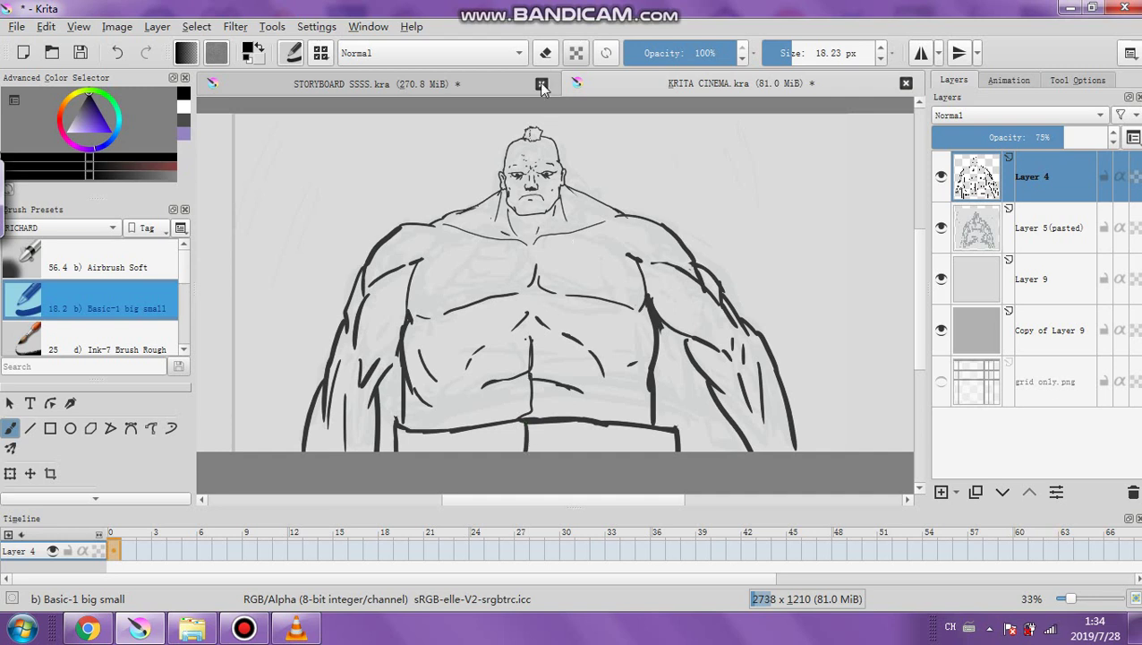
{"action": "left_click", "coordinate": [808, 54]}
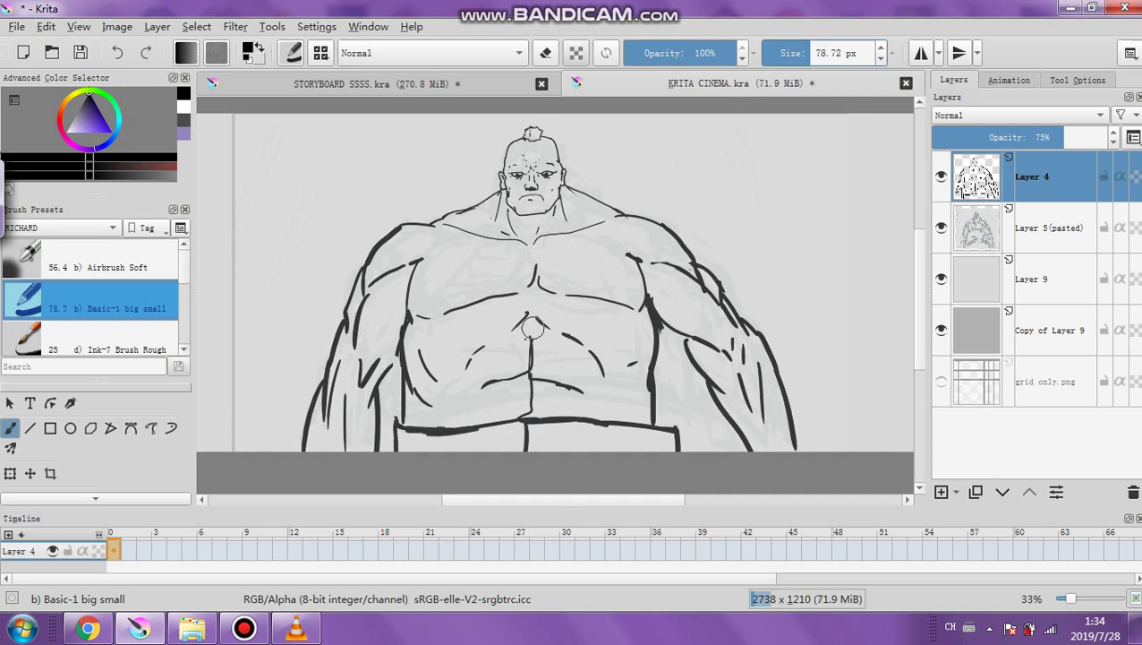
{"action": "left_click_drag", "start_coordinate": [400, 429], "coordinate": [498, 428]}
{"action": "key", "text": "e"}
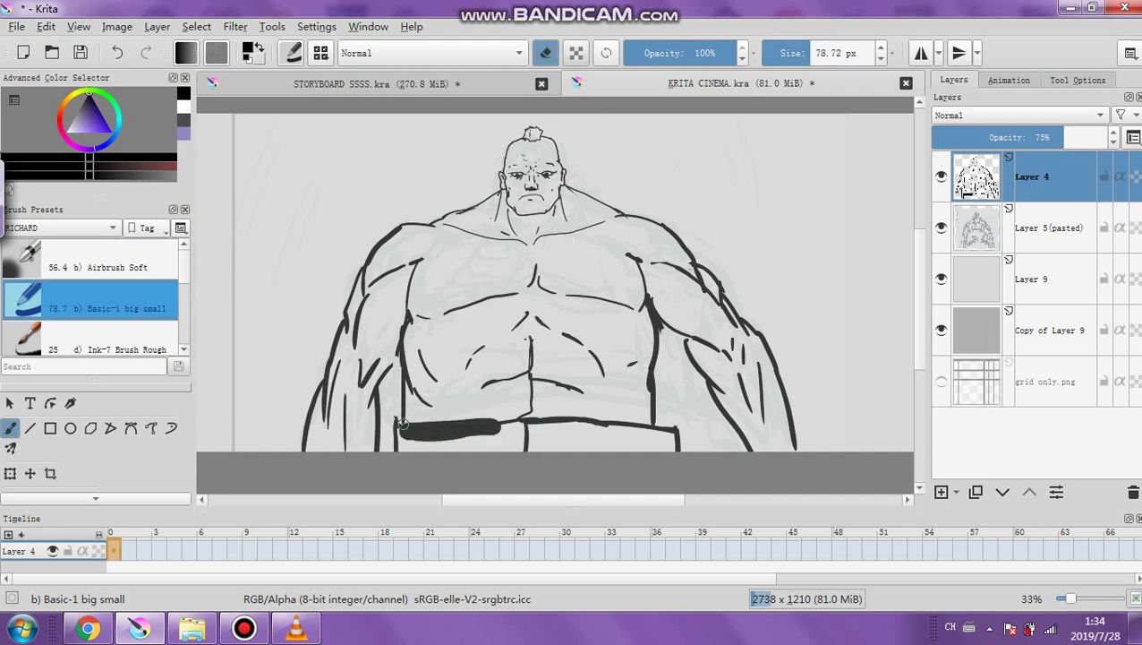
{"action": "mouse_move", "coordinate": [400, 422]}
{"action": "left_mouse_down"}
{"action": "mouse_move", "coordinate": [420, 438]}
{"action": "mouse_move", "coordinate": [545, 423]}
{"action": "mouse_move", "coordinate": [670, 433]}
{"action": "left_mouse_up"}
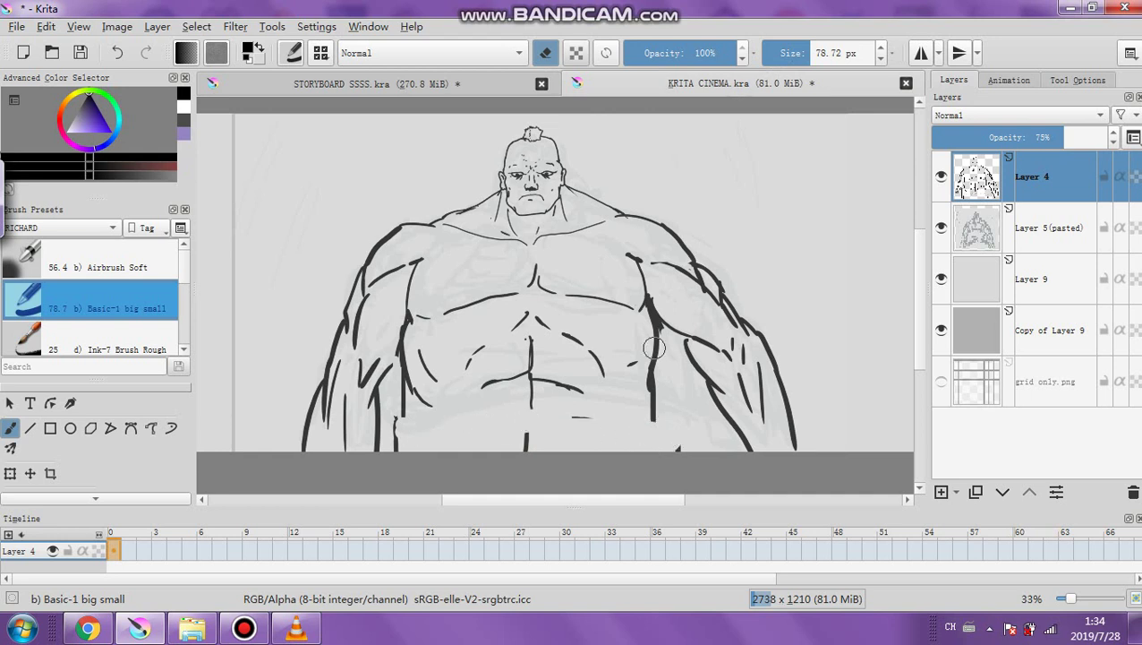
{"action": "left_click", "coordinate": [545, 53]}
{"action": "left_click", "coordinate": [782, 54]}
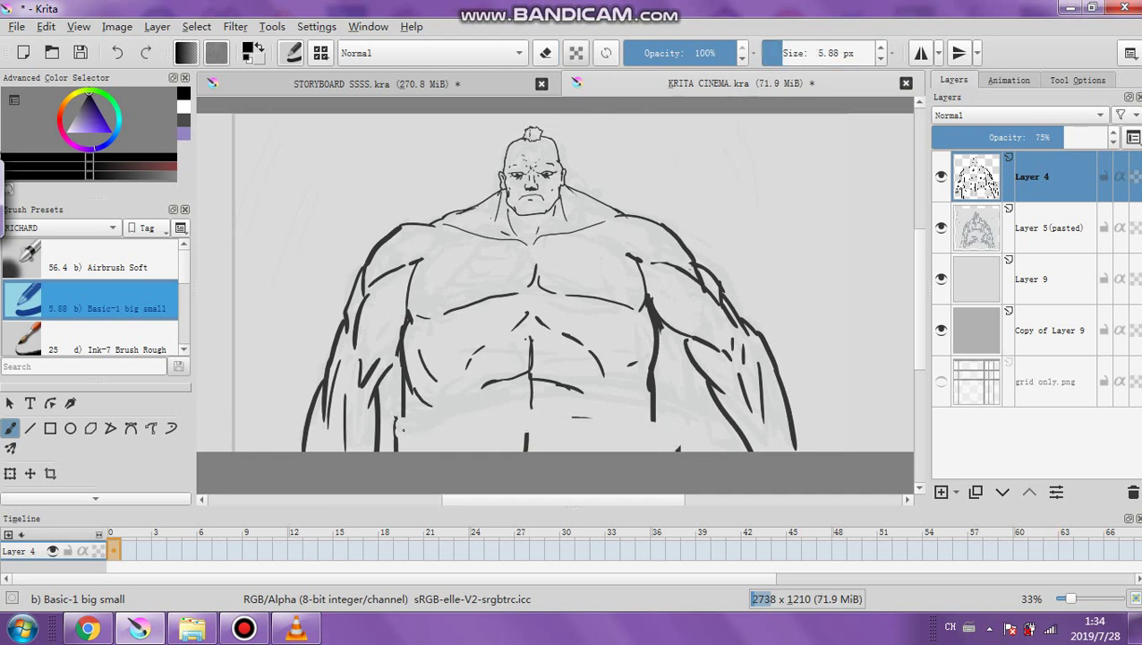
{"action": "mouse_move", "coordinate": [394, 428]}
{"action": "left_mouse_down"}
{"action": "mouse_move", "coordinate": [625, 433]}
{"action": "mouse_move", "coordinate": [673, 437]}
{"action": "mouse_move", "coordinate": [679, 450]}
{"action": "left_mouse_up"}
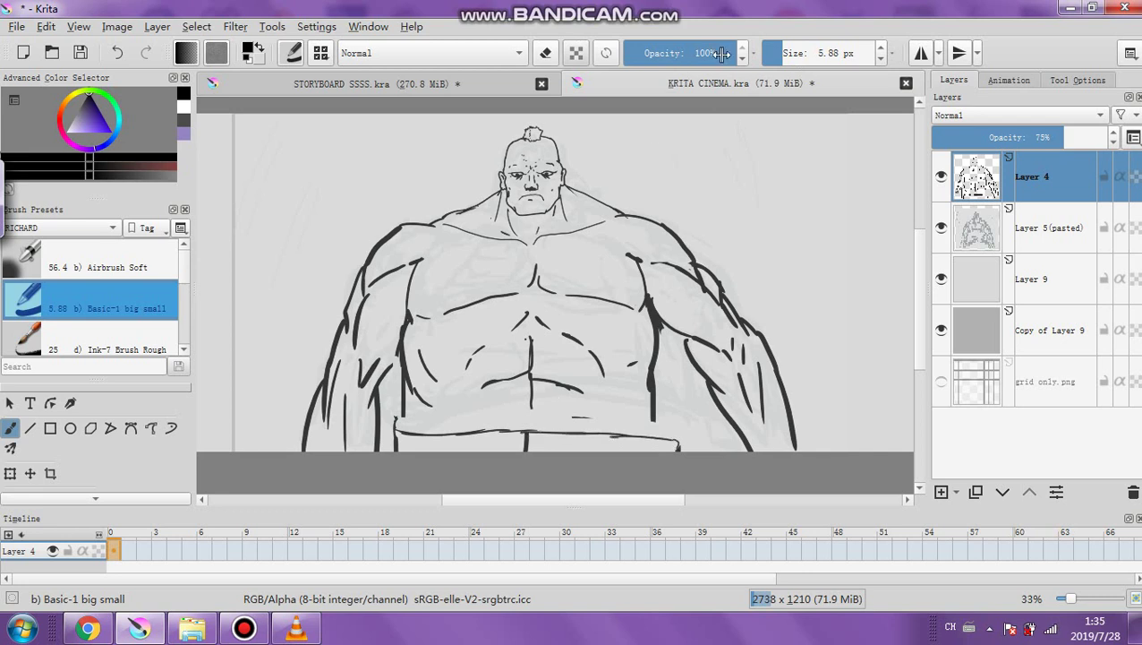
Erase a stray dab at the panel bottom and darken both torso side lines at 11 px
{"action": "left_click", "coordinate": [808, 54]}
{"action": "left_click", "coordinate": [523, 441]}
{"action": "key", "text": "e"}
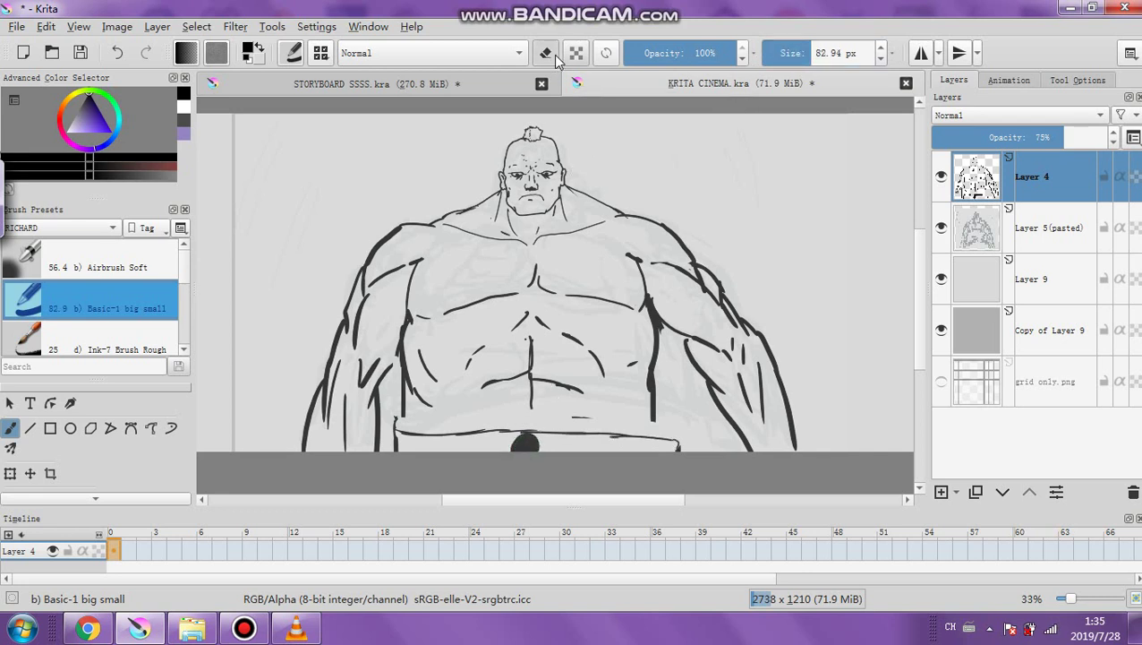
{"action": "left_click_drag", "start_coordinate": [537, 448], "coordinate": [523, 432]}
{"action": "left_click", "coordinate": [545, 53]}
{"action": "left_click", "coordinate": [776, 53]}
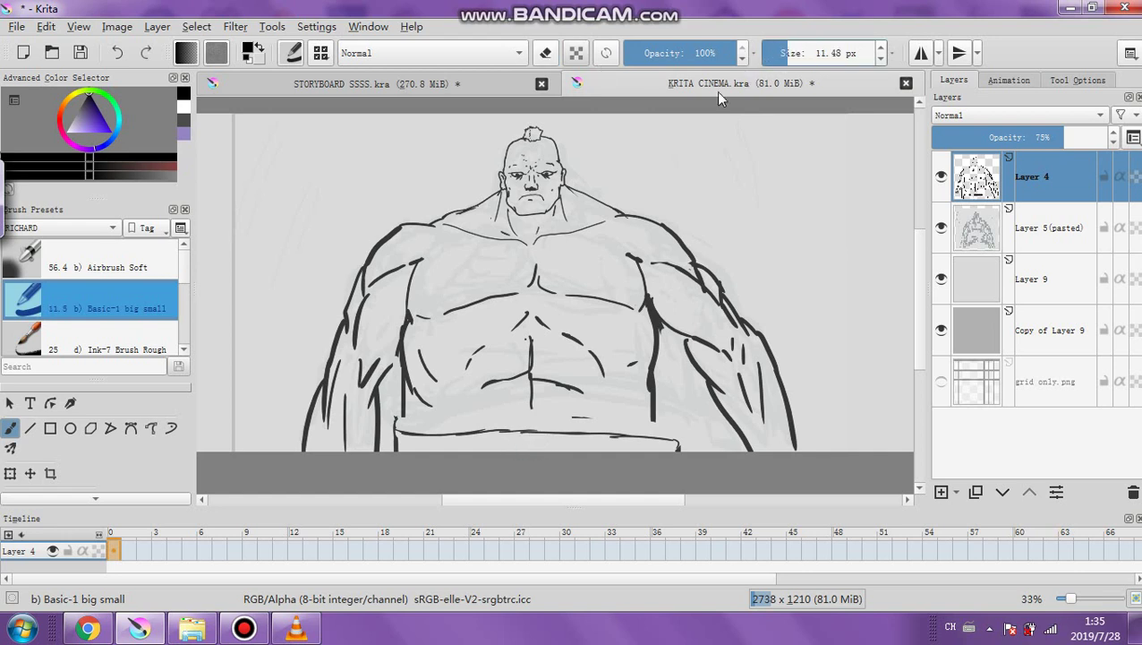
{"action": "left_click_drag", "start_coordinate": [400, 428], "coordinate": [395, 391]}
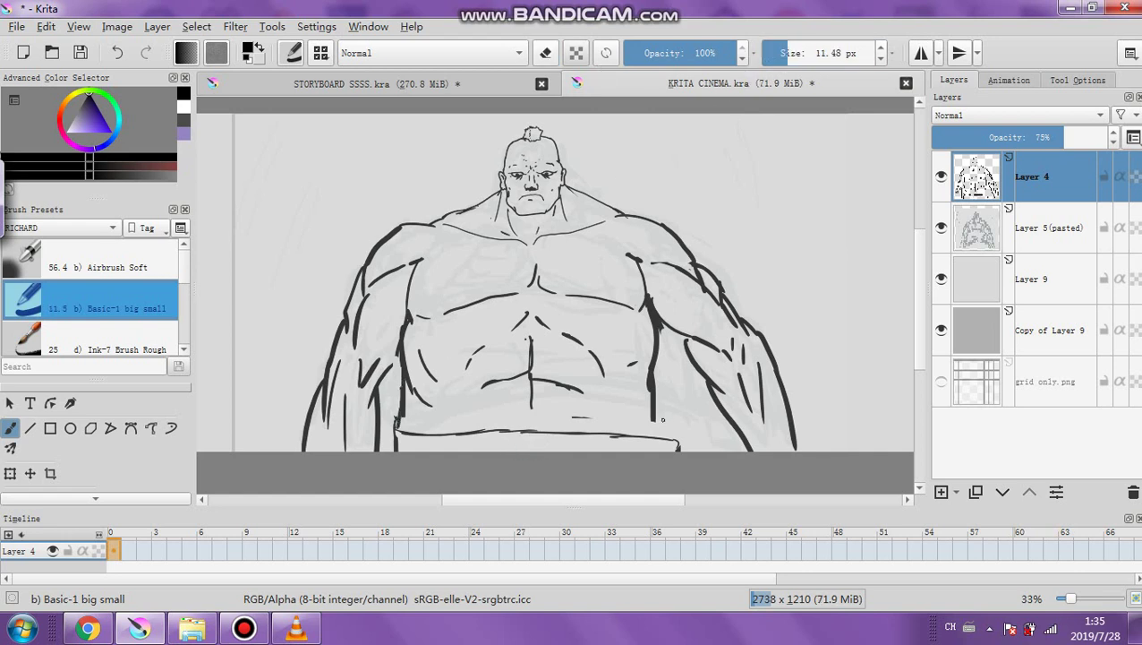
{"action": "mouse_move", "coordinate": [663, 418]}
{"action": "left_mouse_down"}
{"action": "mouse_move", "coordinate": [659, 427]}
{"action": "mouse_move", "coordinate": [654, 387]}
{"action": "left_mouse_up"}
Ink the abdominal muscle lines and the lower edges of both pectorals
{"action": "mouse_move", "coordinate": [484, 416]}
{"action": "left_mouse_down"}
{"action": "mouse_move", "coordinate": [571, 423]}
{"action": "mouse_move", "coordinate": [598, 371]}
{"action": "left_mouse_up"}
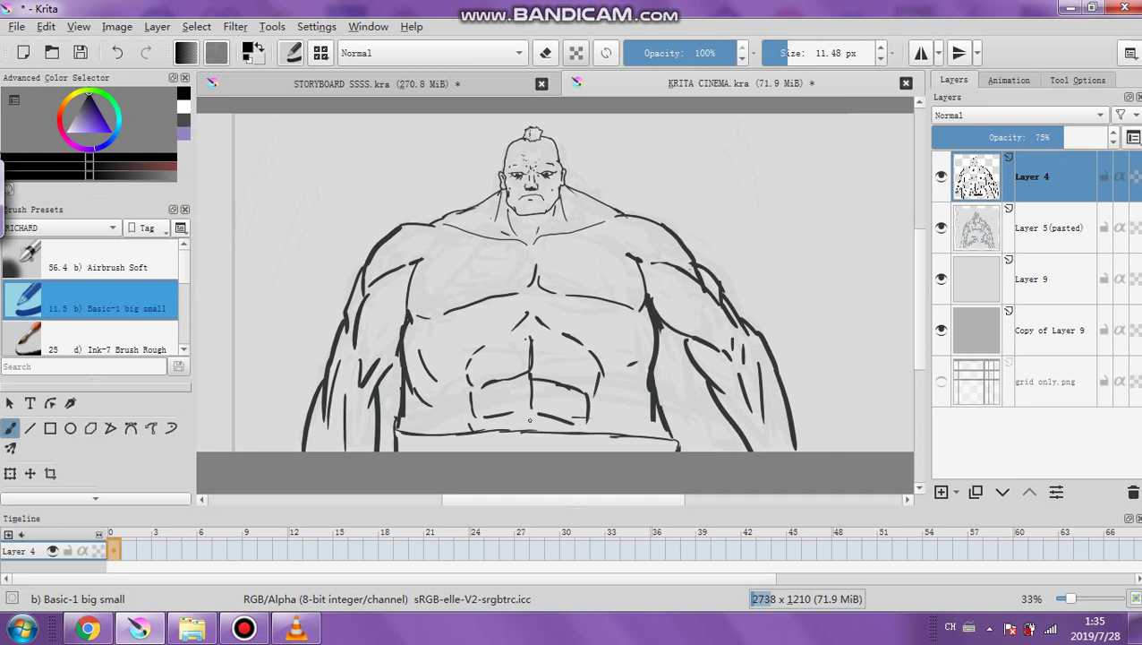
{"action": "left_click_drag", "start_coordinate": [436, 338], "coordinate": [463, 349]}
{"action": "left_click_drag", "start_coordinate": [602, 344], "coordinate": [624, 327]}
{"action": "mouse_move", "coordinate": [436, 318]}
{"action": "left_mouse_down"}
{"action": "mouse_move", "coordinate": [535, 289]}
{"action": "mouse_move", "coordinate": [544, 303]}
{"action": "mouse_move", "coordinate": [630, 319]}
{"action": "left_mouse_up"}
{"action": "left_click_drag", "start_coordinate": [417, 295], "coordinate": [441, 318]}
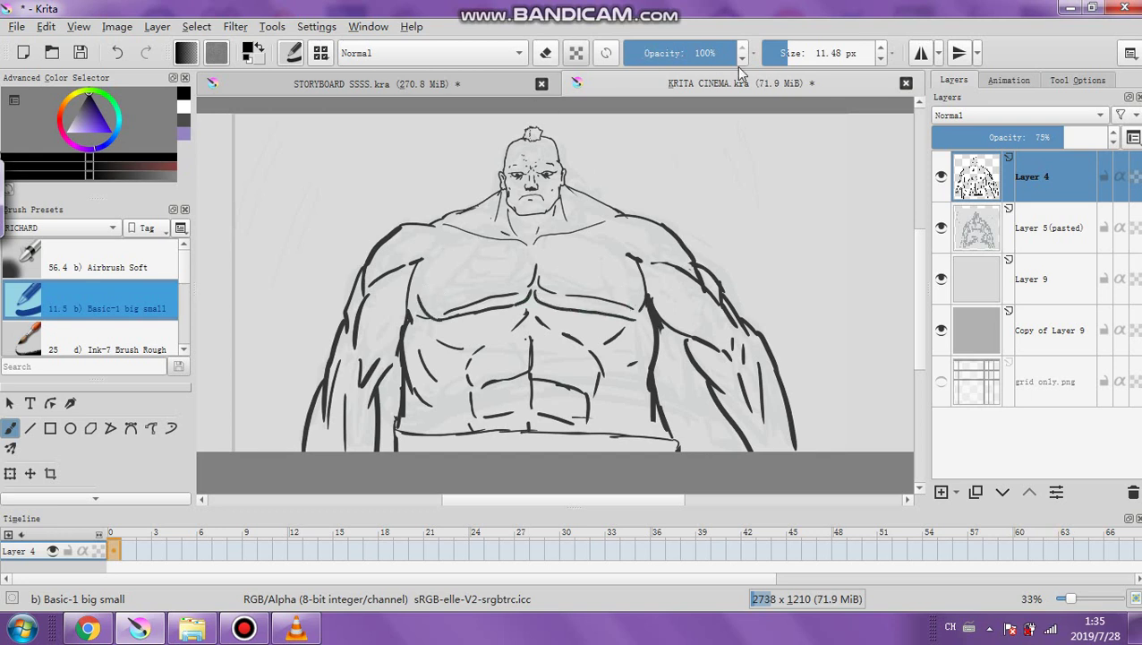
Erase a trial 41 px stroke on the left pectoral and switch to an 18 px brush
{"action": "left_click", "coordinate": [799, 54]}
{"action": "mouse_move", "coordinate": [477, 295]}
{"action": "left_mouse_down"}
{"action": "mouse_move", "coordinate": [440, 311]}
{"action": "mouse_move", "coordinate": [480, 293]}
{"action": "left_mouse_up"}
{"action": "key", "text": "e"}
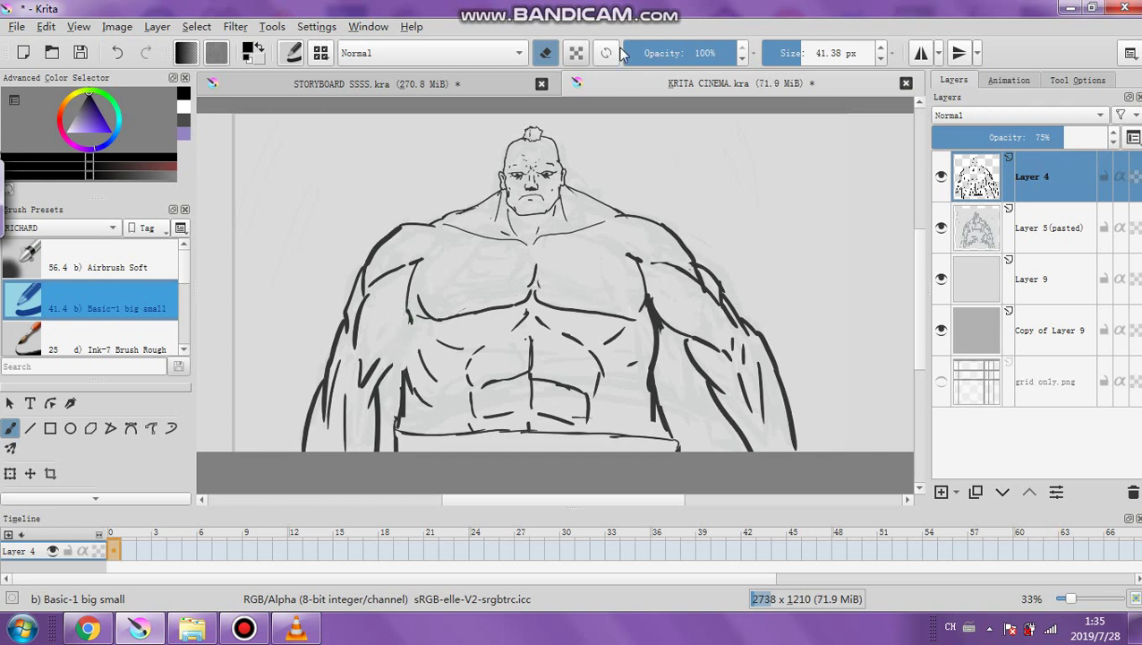
{"action": "left_click", "coordinate": [545, 56]}
{"action": "left_click_drag", "start_coordinate": [804, 56], "coordinate": [792, 55]}
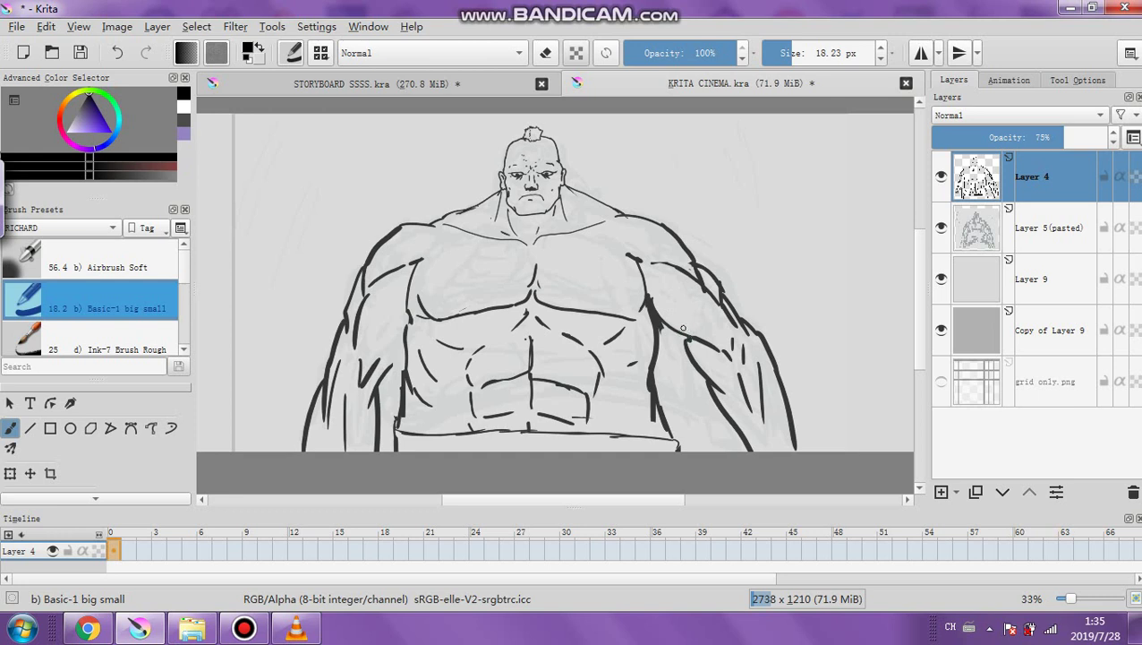
{"action": "left_click_drag", "start_coordinate": [395, 420], "coordinate": [397, 432]}
{"action": "key", "text": "ctrl+z"}
Ink the left shoulder line and chest strokes, refining the shoulder curve
{"action": "left_click_drag", "start_coordinate": [432, 233], "coordinate": [497, 239]}
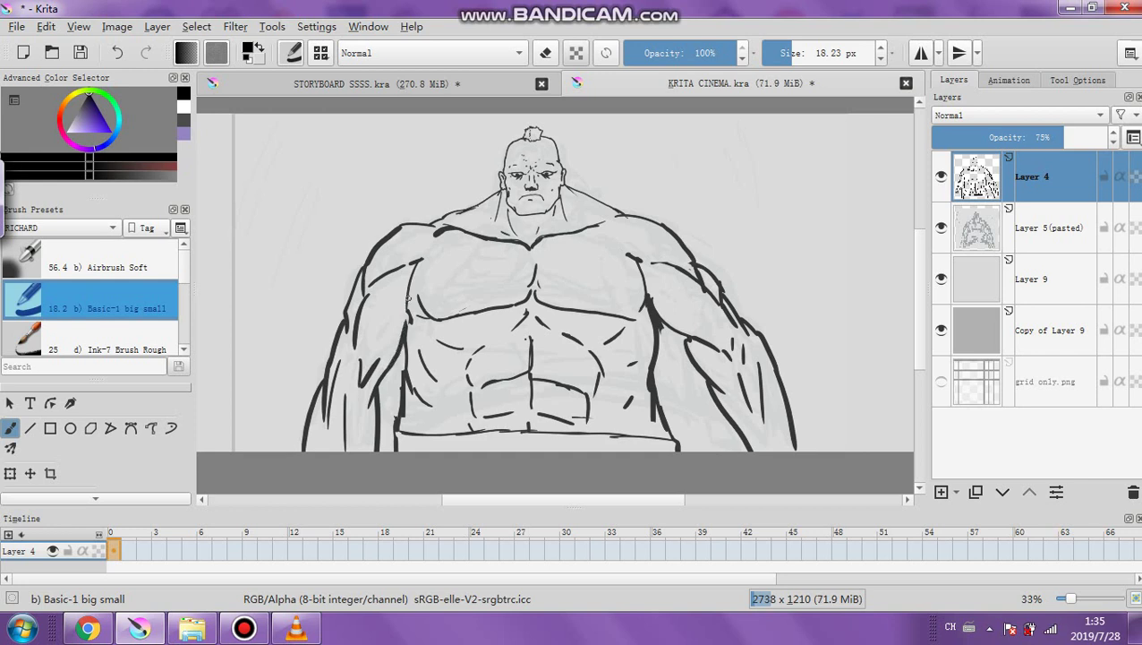
{"action": "mouse_move", "coordinate": [377, 288]}
{"action": "left_mouse_down"}
{"action": "mouse_move", "coordinate": [432, 262]}
{"action": "mouse_move", "coordinate": [376, 279]}
{"action": "left_mouse_up"}
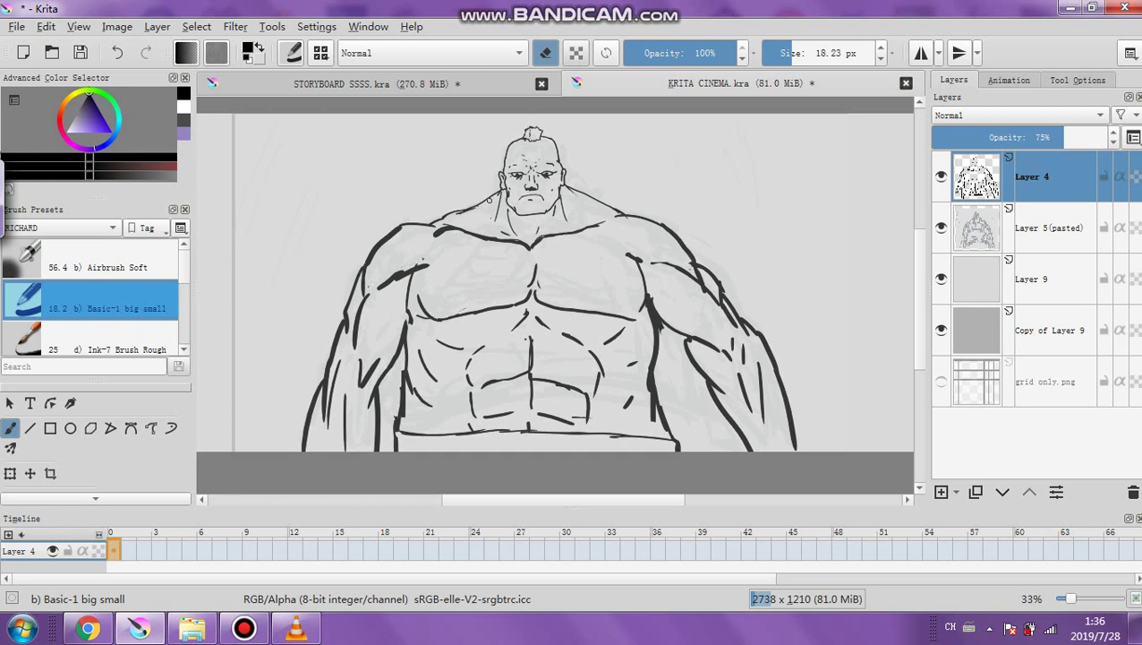
{"action": "key", "text": "bracketright"}
{"action": "key", "text": "bracketright"}
{"action": "key", "text": "bracketright"}
{"action": "key", "text": "ctrl+z"}
{"action": "mouse_move", "coordinate": [381, 251]}
{"action": "left_mouse_down"}
{"action": "mouse_move", "coordinate": [397, 228]}
{"action": "mouse_move", "coordinate": [371, 255]}
{"action": "left_mouse_up"}
{"action": "key", "text": "bracketleft"}
{"action": "key", "text": "bracketleft"}
{"action": "key", "text": "bracketleft"}
{"action": "key", "text": "bracketleft"}
{"action": "key", "text": "bracketleft"}
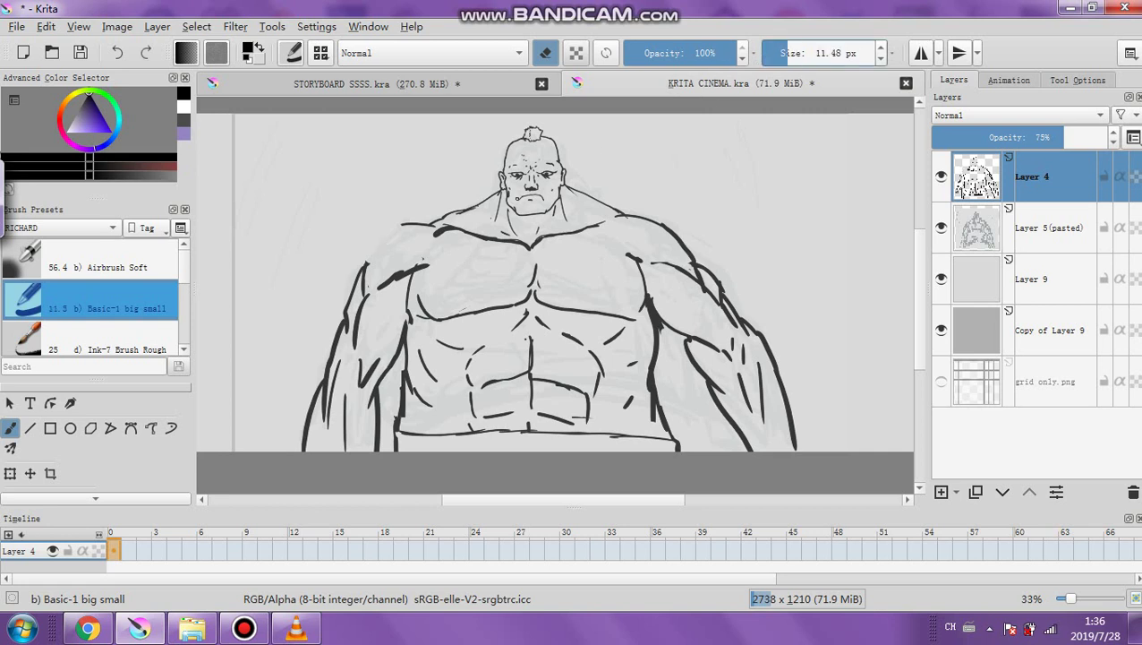
{"action": "key", "text": "e"}
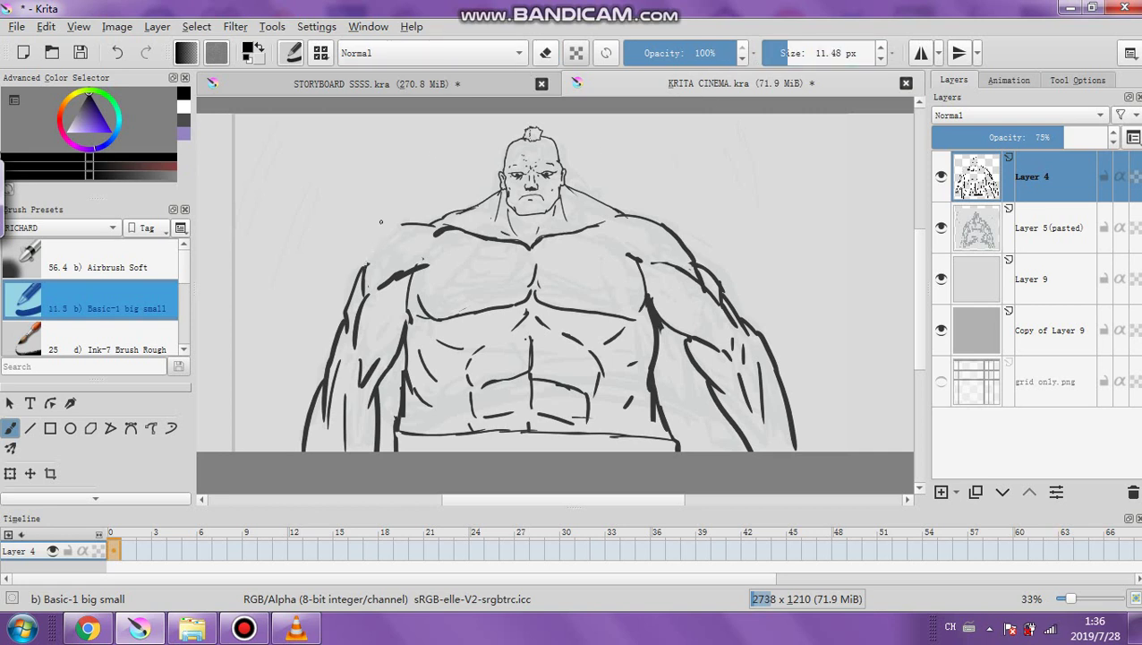
{"action": "left_click_drag", "start_coordinate": [366, 255], "coordinate": [389, 226]}
Erase a trial blob on the left shoulder, leaving a 27 px eraser active
{"action": "left_click", "coordinate": [814, 54]}
{"action": "mouse_move", "coordinate": [369, 234]}
{"action": "left_mouse_down"}
{"action": "mouse_move", "coordinate": [388, 219]}
{"action": "mouse_move", "coordinate": [357, 225]}
{"action": "mouse_move", "coordinate": [395, 212]}
{"action": "left_mouse_up"}
{"action": "key", "text": "e"}
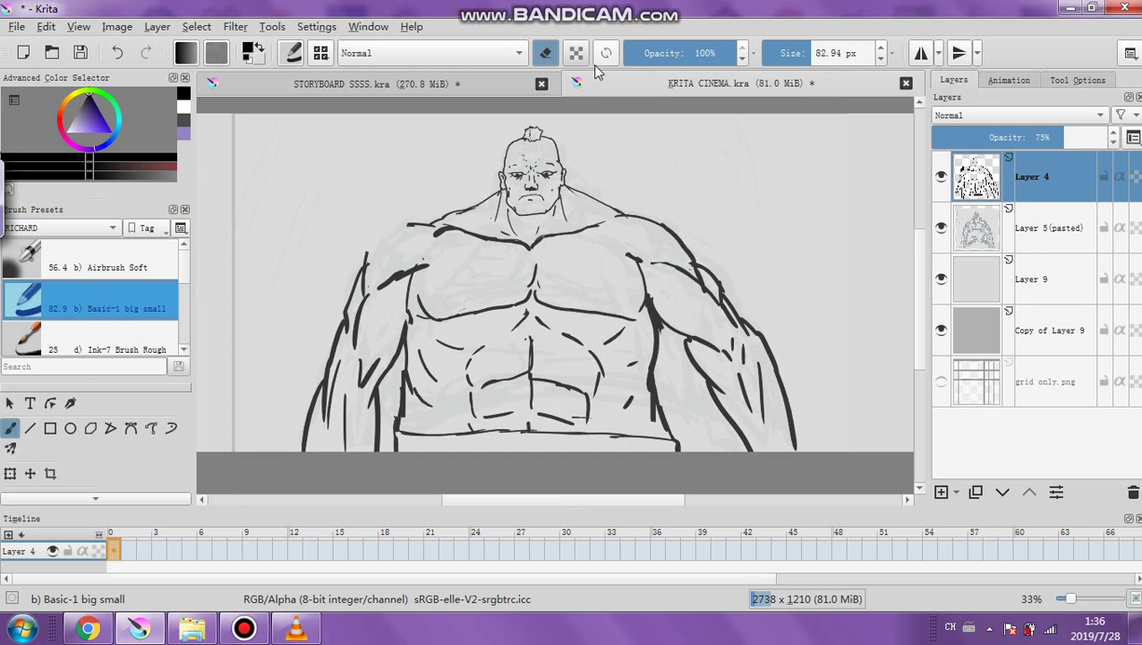
{"action": "left_click", "coordinate": [546, 52]}
{"action": "left_click", "coordinate": [765, 55]}
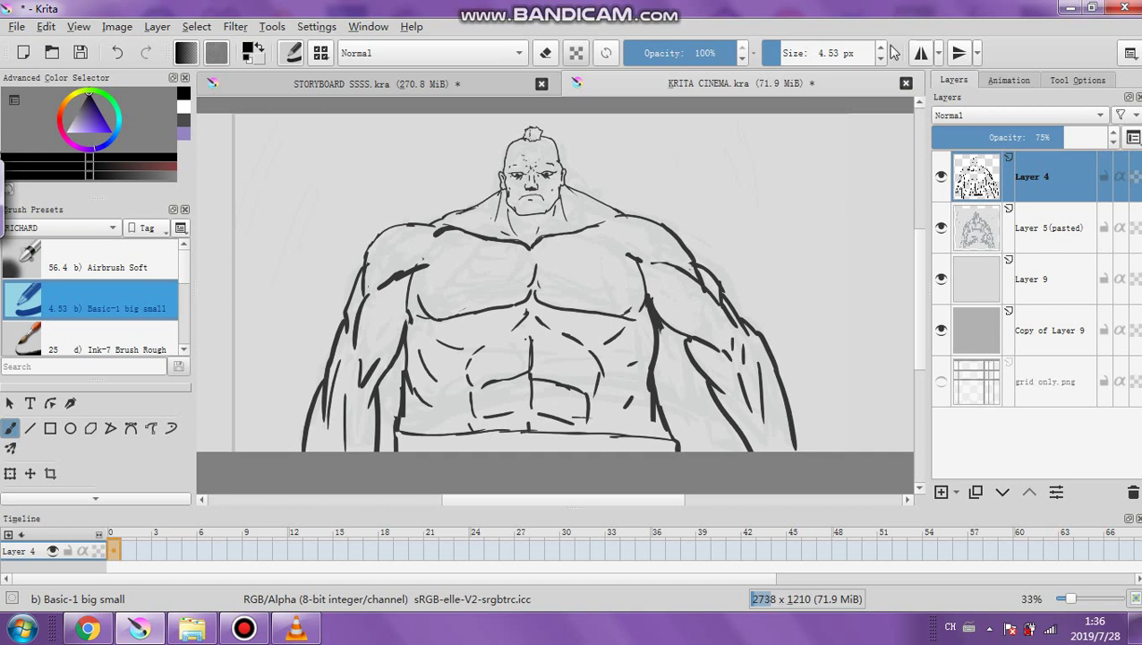
{"action": "left_click", "coordinate": [796, 53]}
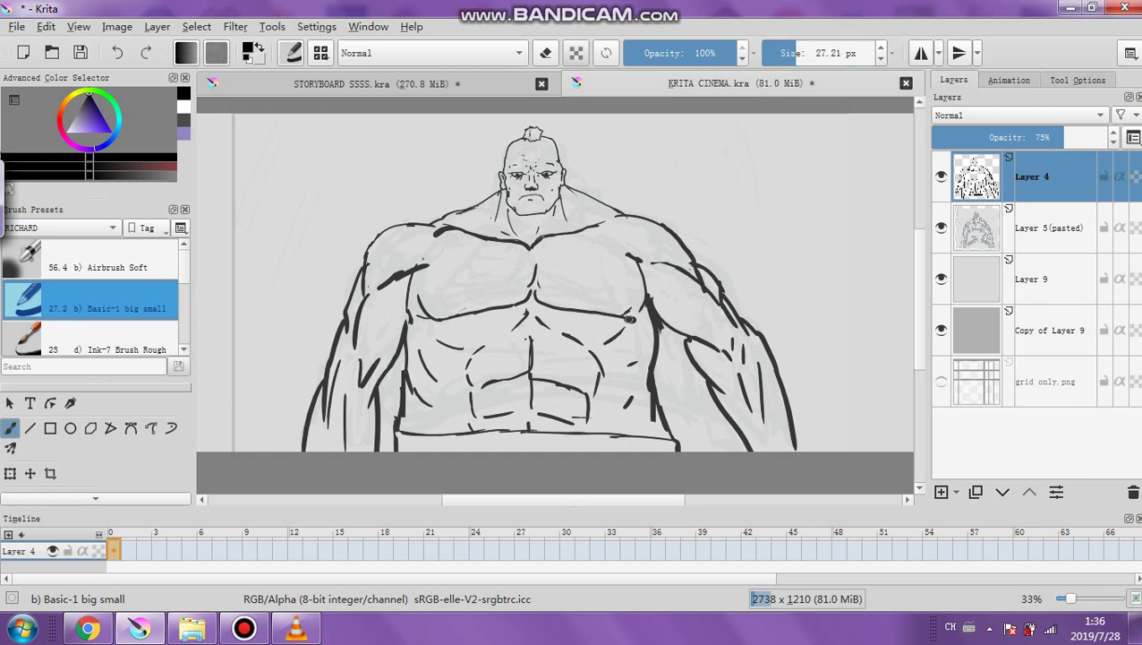
{"action": "key", "text": "e"}
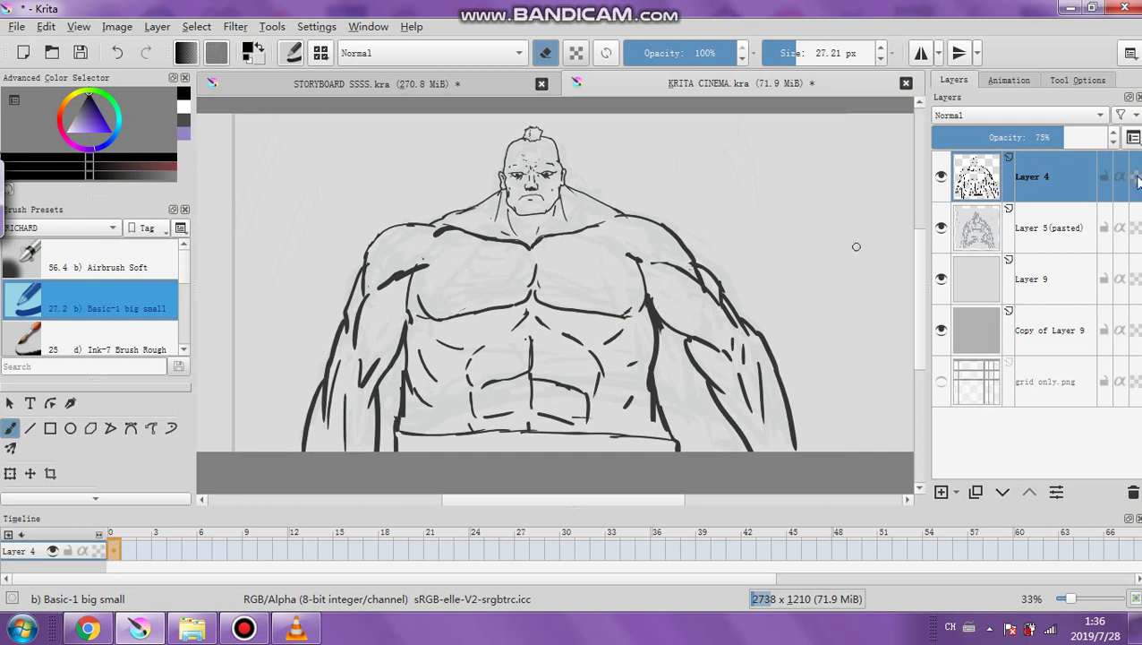
Remove the pasted sketch Layer 5, then merge ink Layer 4 into Layer 9 with Ctrl+E
{"action": "left_click", "coordinate": [1048, 234]}
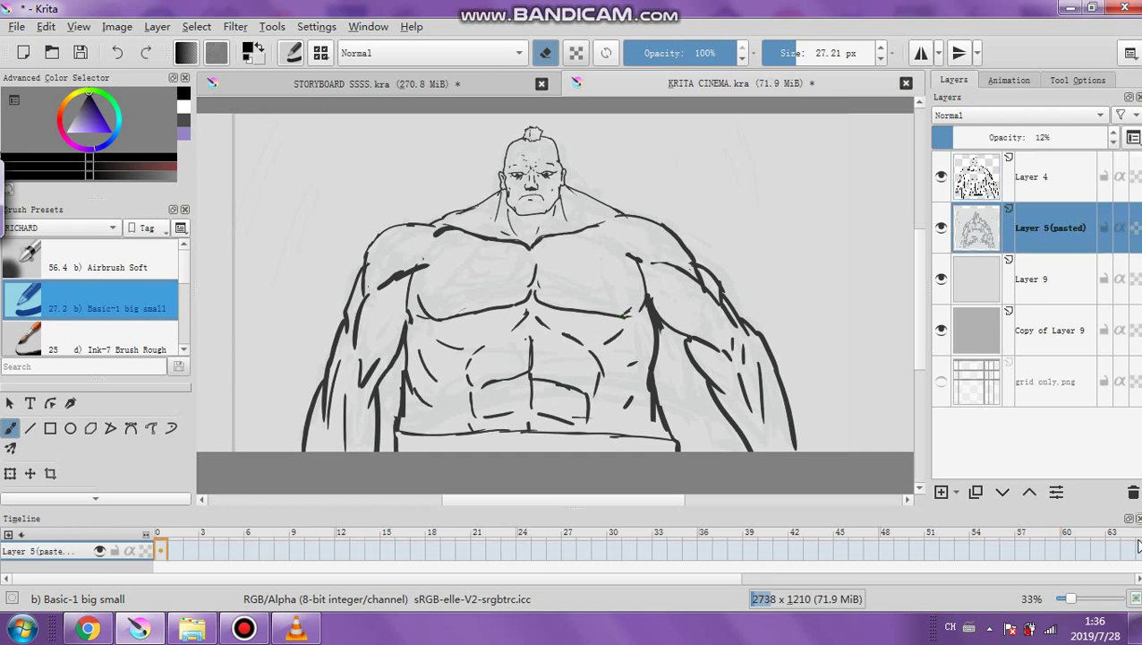
{"action": "left_click", "coordinate": [1133, 493]}
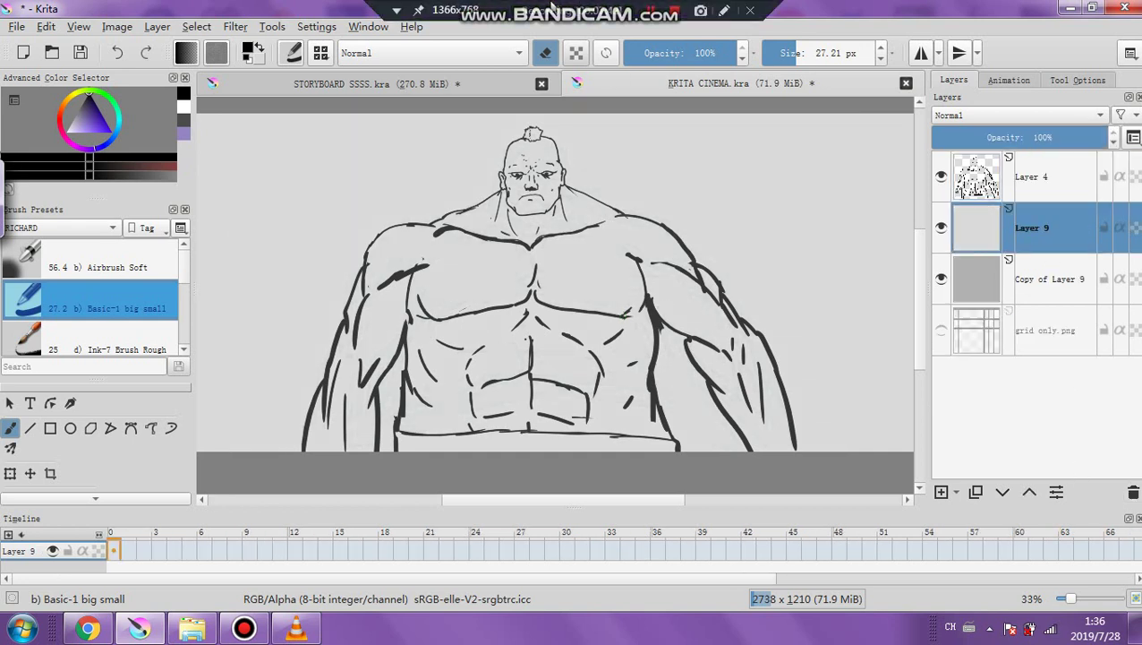
{"action": "left_click", "coordinate": [1027, 186]}
{"action": "right_click", "coordinate": [1027, 186]}
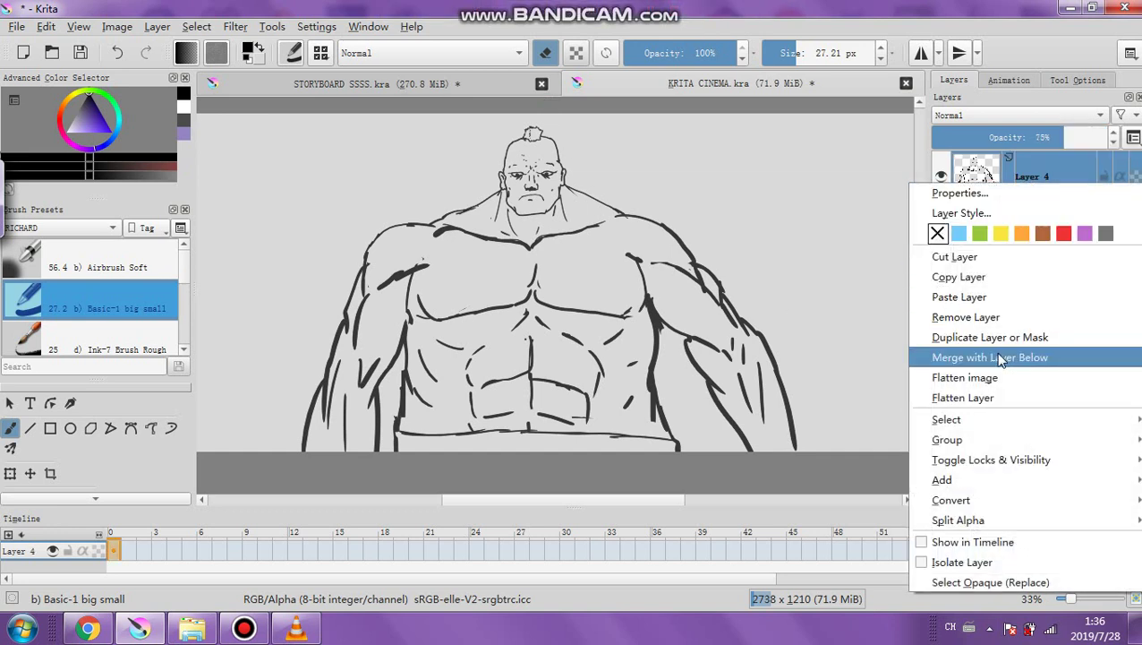
{"action": "key", "text": "Escape"}
{"action": "key", "text": "ctrl+e"}
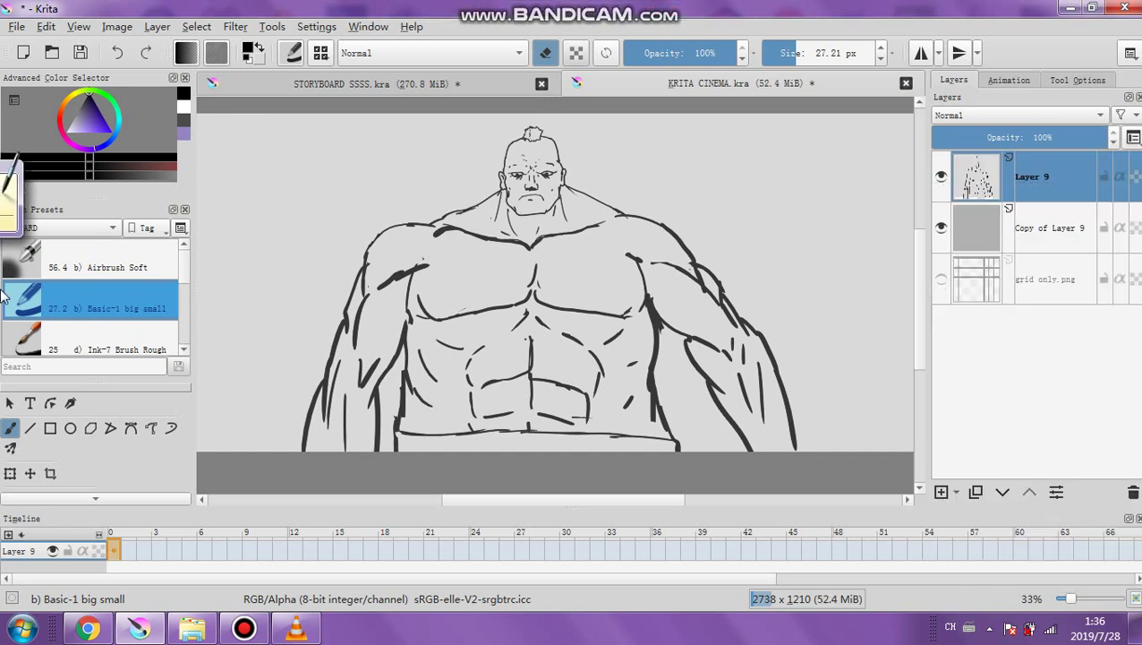
Trial a contiguous-colour selection of the background, deselect it, and return to the freehand brush
{"action": "scroll", "coordinate": [69, 434], "scroll_direction": "down", "scroll_amount": 3}
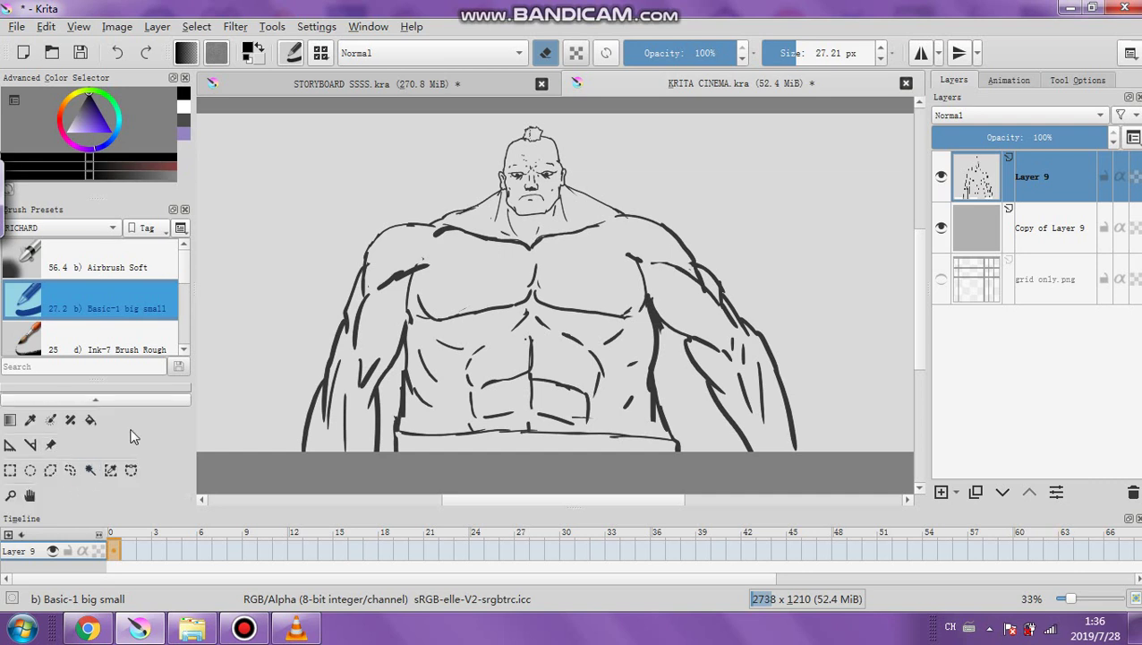
{"action": "left_click", "coordinate": [90, 469]}
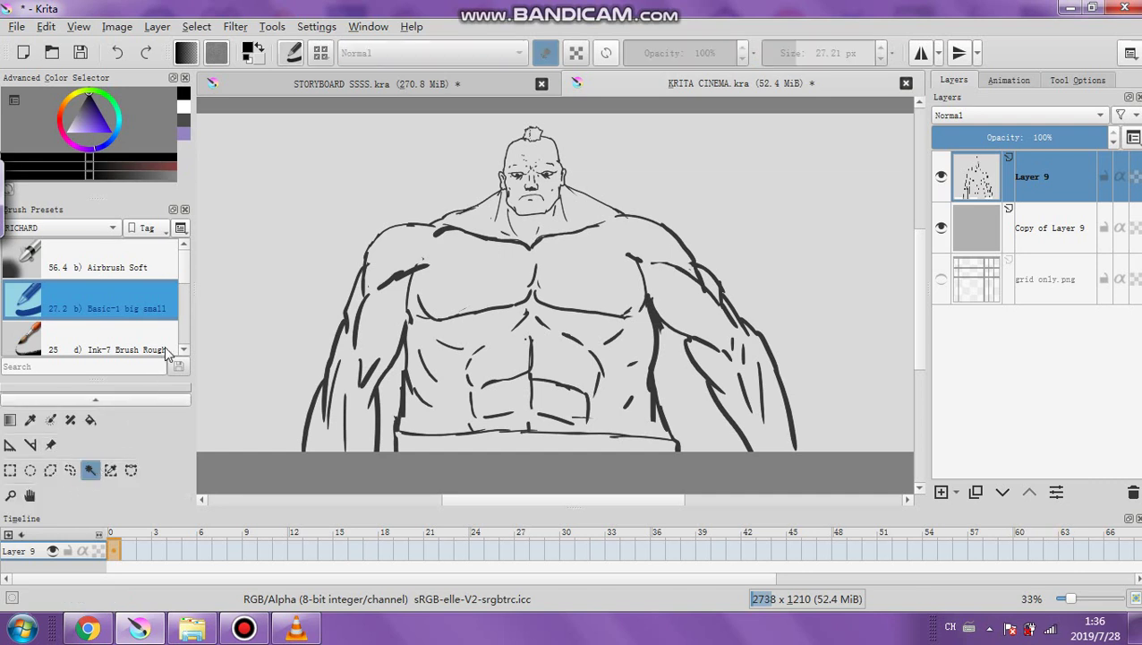
{"action": "left_click", "coordinate": [287, 284]}
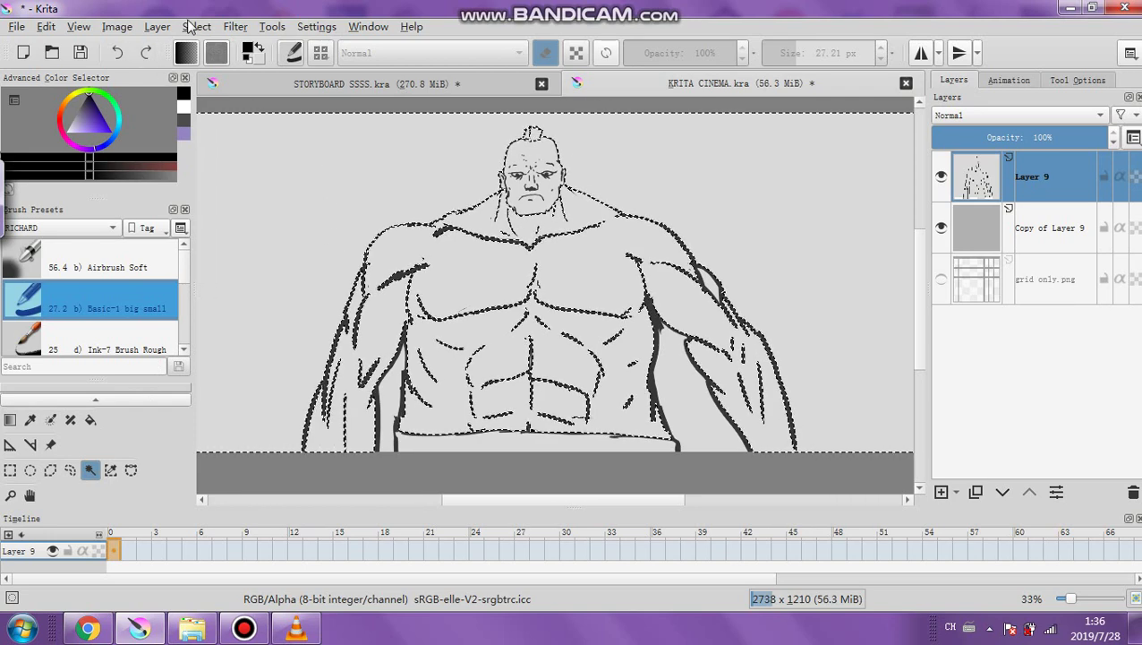
{"action": "left_click", "coordinate": [211, 64]}
{"action": "scroll", "coordinate": [426, 158], "scroll_direction": "down", "scroll_amount": 1}
{"action": "scroll", "coordinate": [289, 108], "scroll_direction": "up", "scroll_amount": 2}
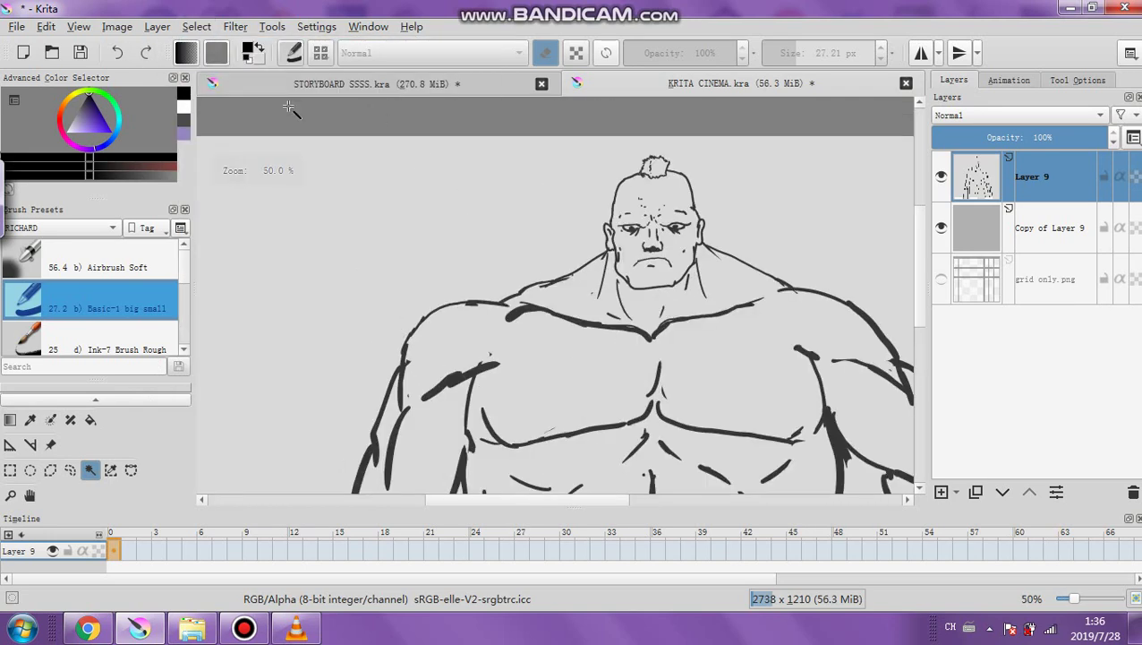
{"action": "left_click", "coordinate": [197, 26]}
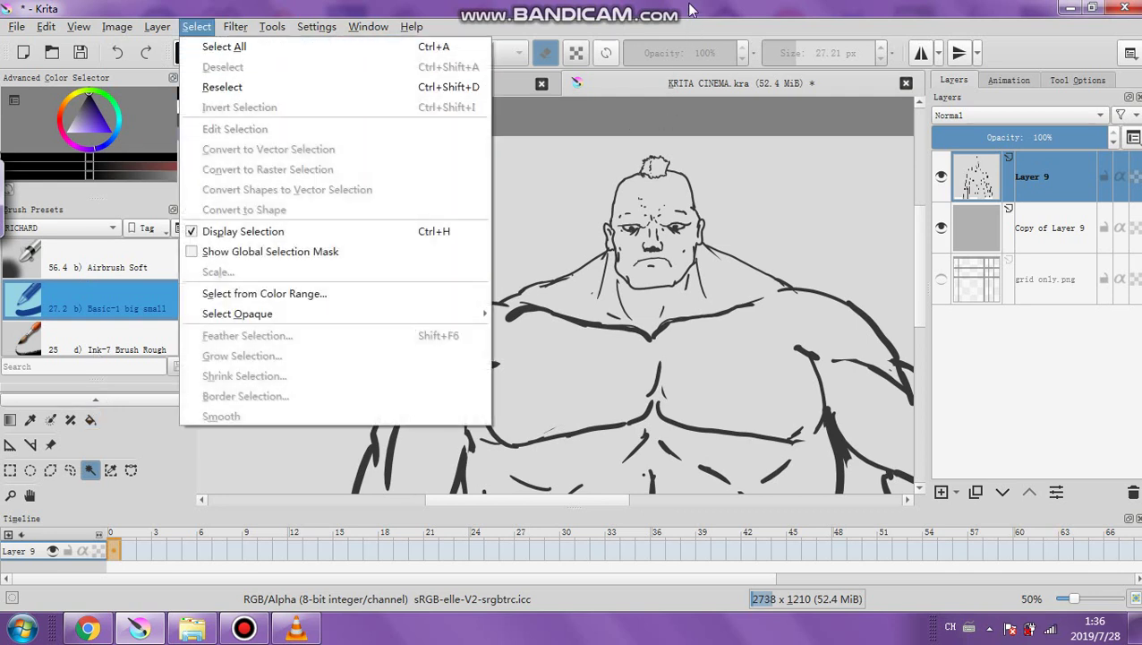
{"action": "left_click", "coordinate": [79, 334]}
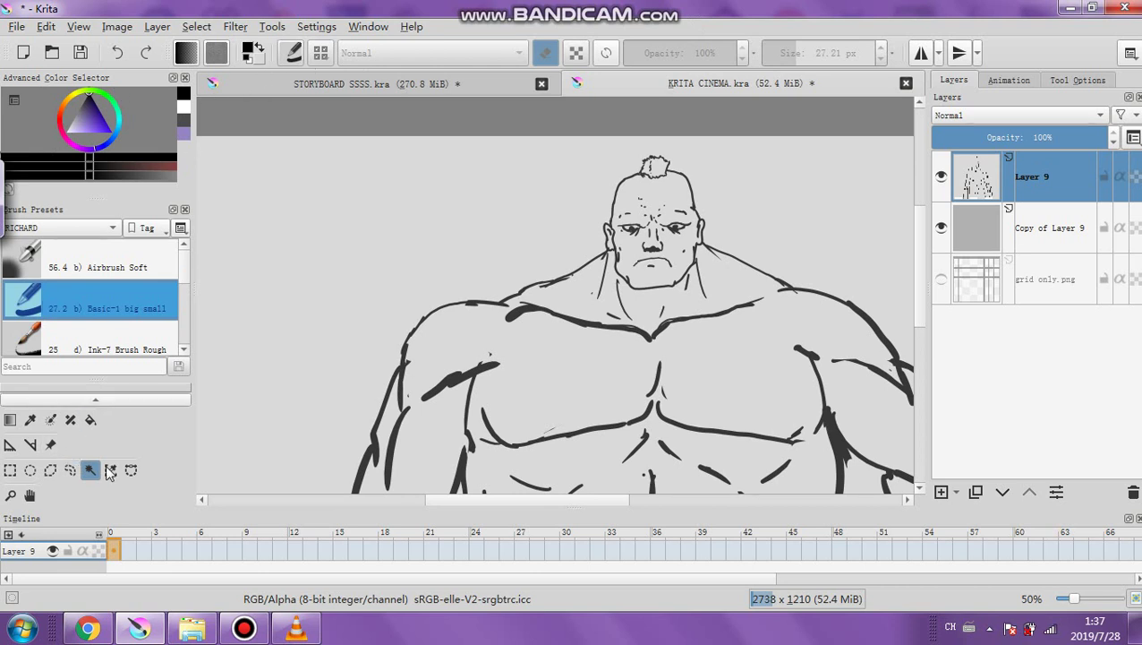
{"action": "scroll", "coordinate": [90, 461], "scroll_direction": "up", "scroll_amount": 3}
{"action": "left_click", "coordinate": [8, 429]}
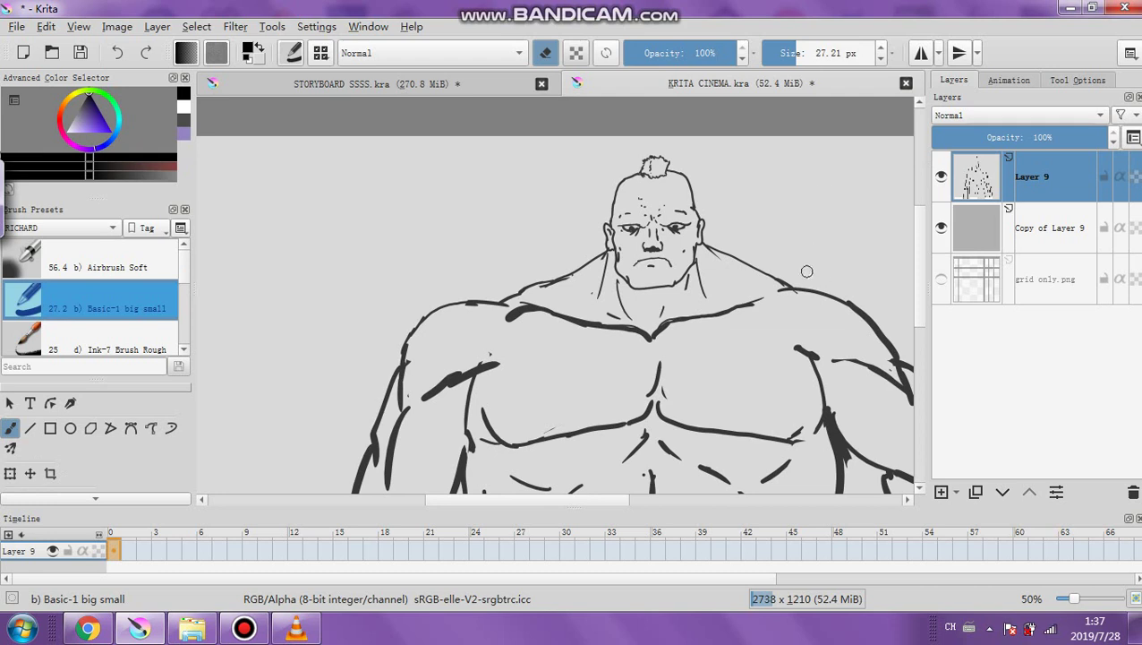
Set the brush size to 5.18 px
{"action": "scroll", "coordinate": [618, 500], "scroll_direction": "right", "scroll_amount": 3}
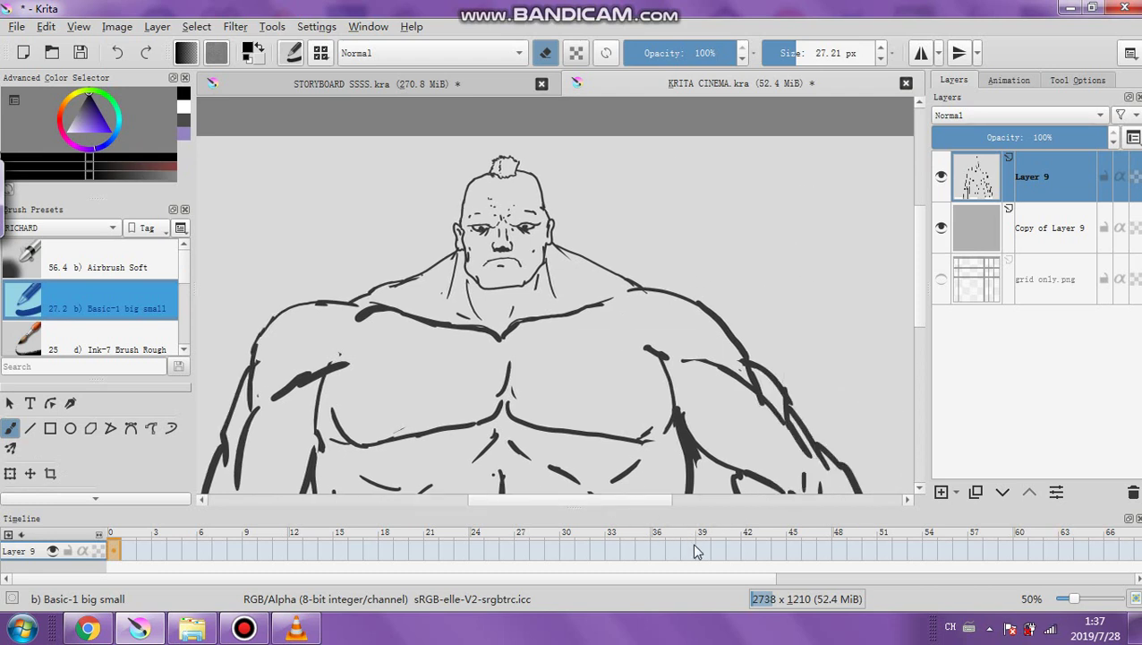
{"action": "scroll", "coordinate": [564, 265], "scroll_direction": "up", "scroll_amount": 3}
{"action": "scroll", "coordinate": [692, 439], "scroll_direction": "down", "scroll_amount": 2}
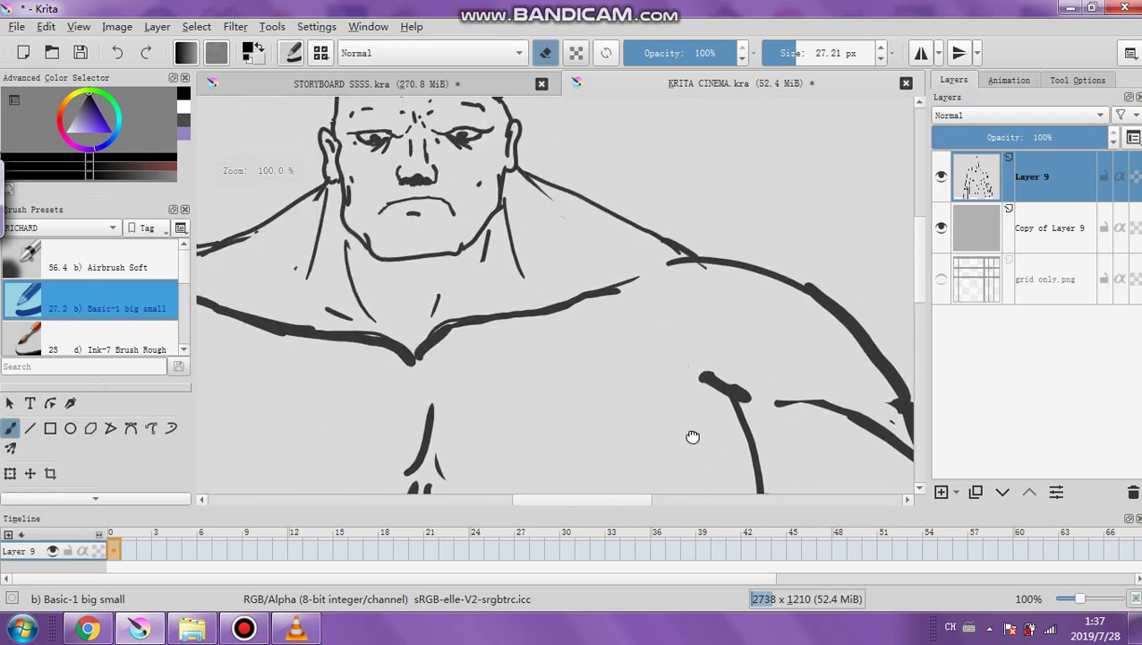
{"action": "scroll", "coordinate": [610, 391], "scroll_direction": "up", "scroll_amount": 3}
{"action": "scroll", "coordinate": [572, 347], "scroll_direction": "down", "scroll_amount": 3}
{"action": "scroll", "coordinate": [572, 346], "scroll_direction": "up", "scroll_amount": 4}
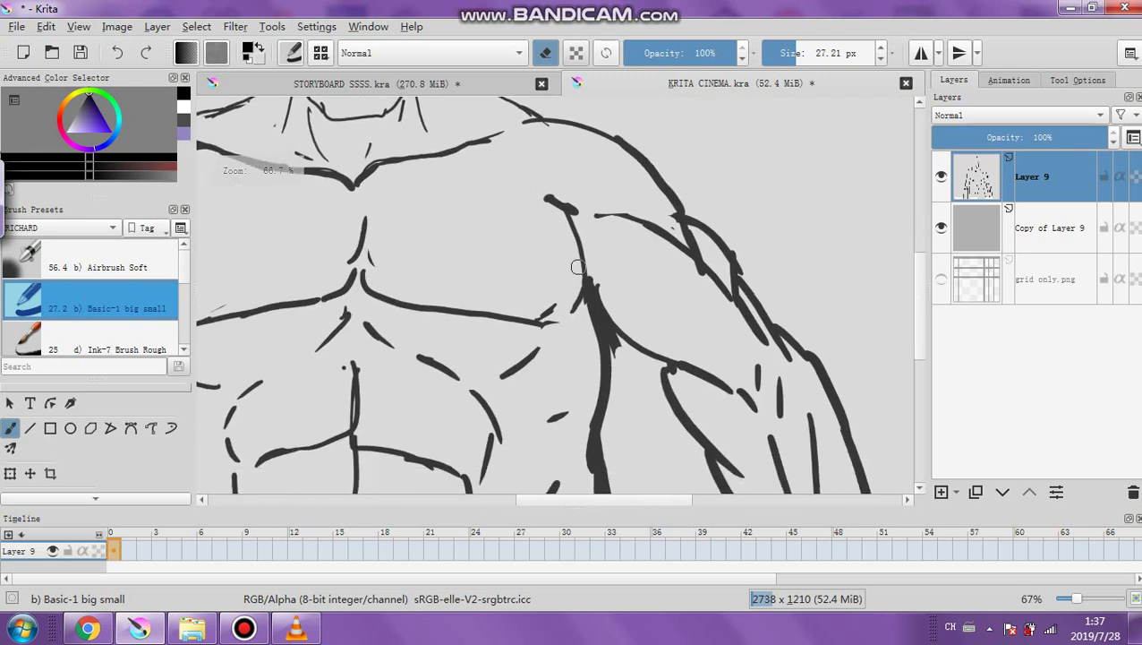
{"action": "scroll", "coordinate": [465, 215], "scroll_direction": "down", "scroll_amount": 2}
{"action": "scroll", "coordinate": [519, 269], "scroll_direction": "up", "scroll_amount": 4}
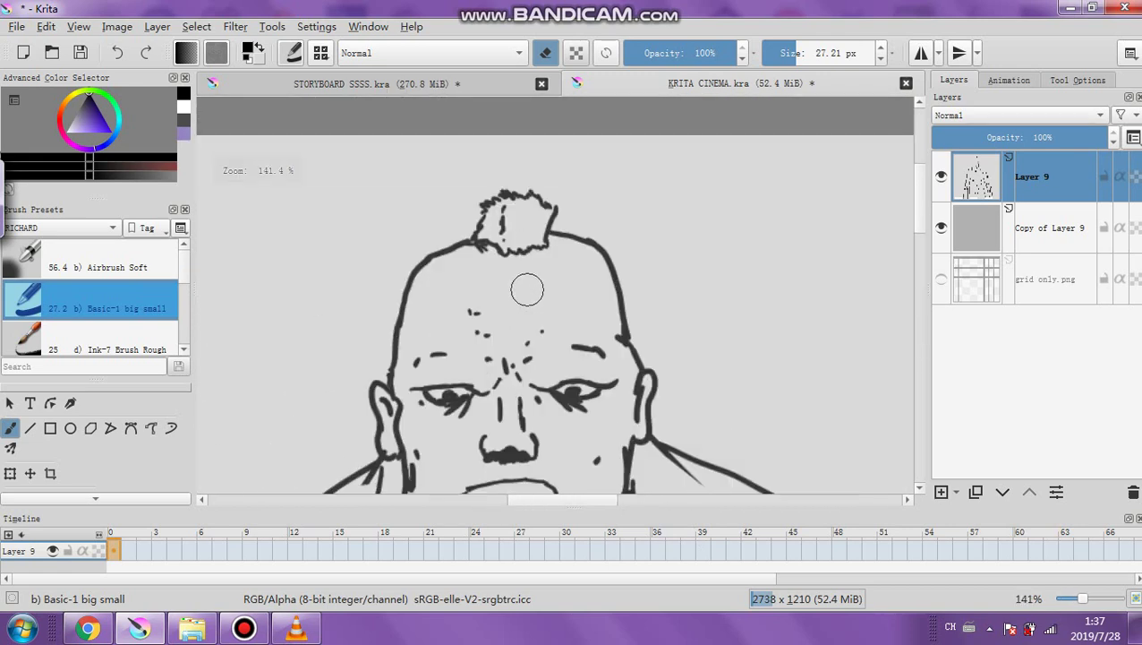
{"action": "left_click", "coordinate": [772, 54]}
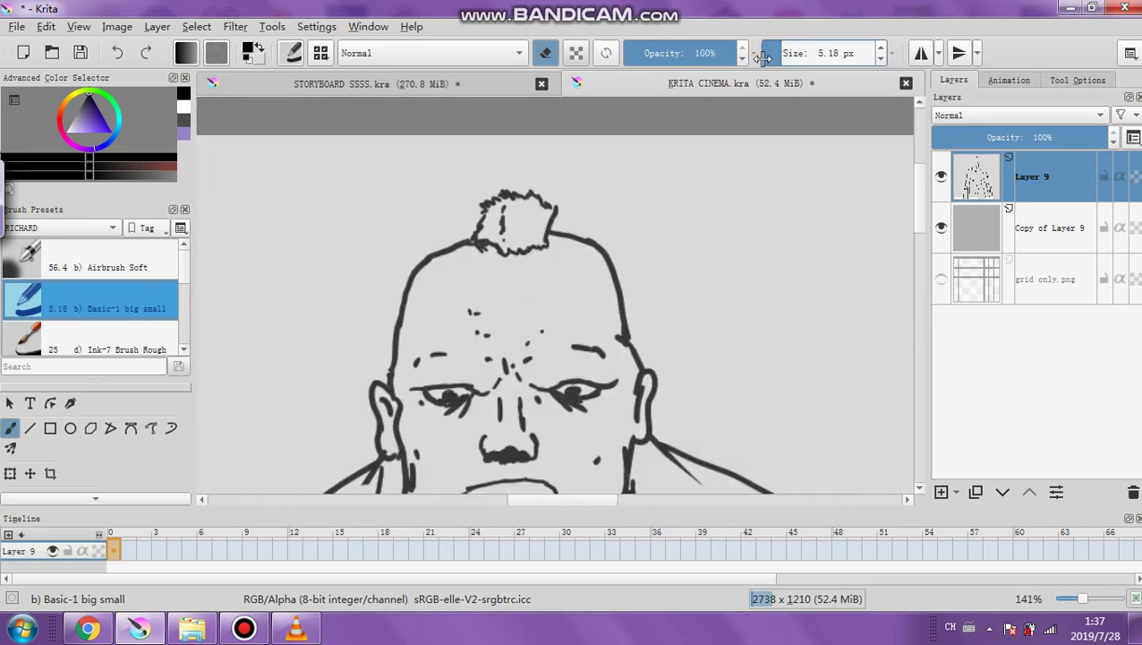
Undo a stray erase and ink a short dark stroke on the mohawk tuft's right tip
{"action": "left_click_drag", "start_coordinate": [553, 209], "coordinate": [536, 195]}
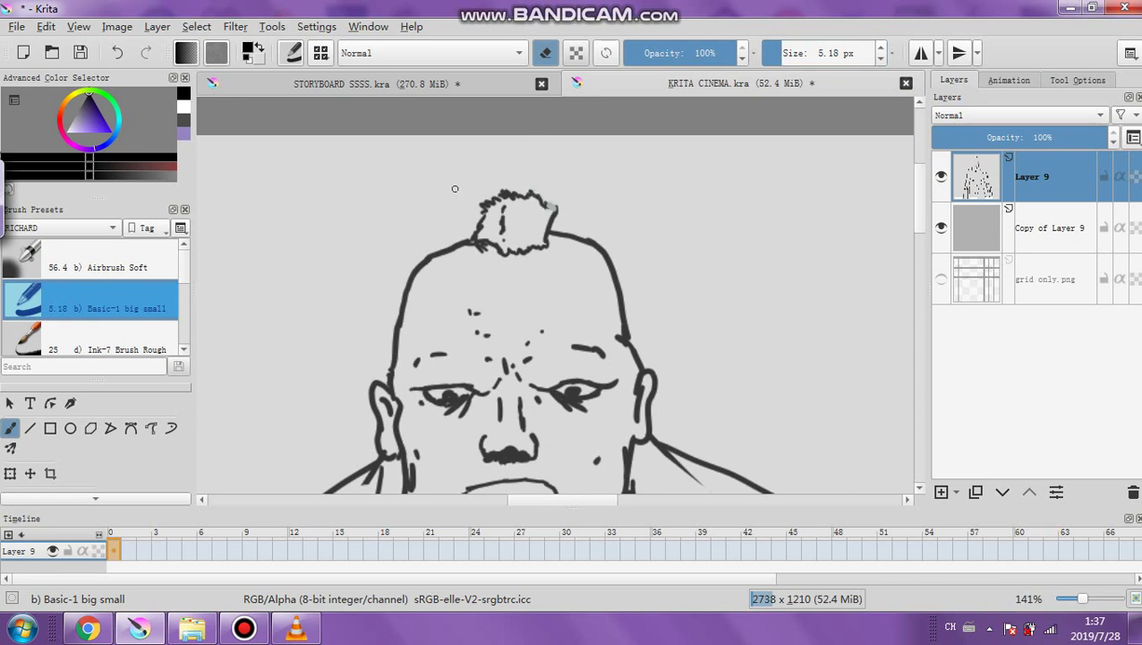
{"action": "key", "text": "ctrl+z"}
{"action": "key", "text": "e"}
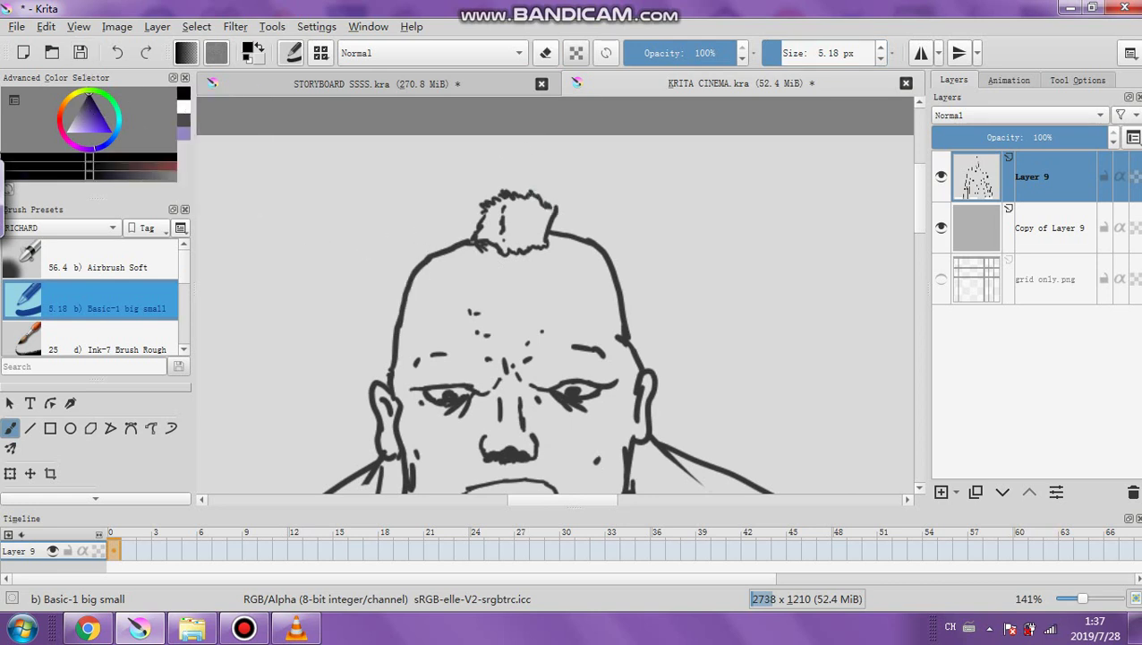
{"action": "left_click_drag", "start_coordinate": [537, 203], "coordinate": [555, 209]}
{"action": "scroll", "coordinate": [140, 497], "scroll_direction": "down", "scroll_amount": 3}
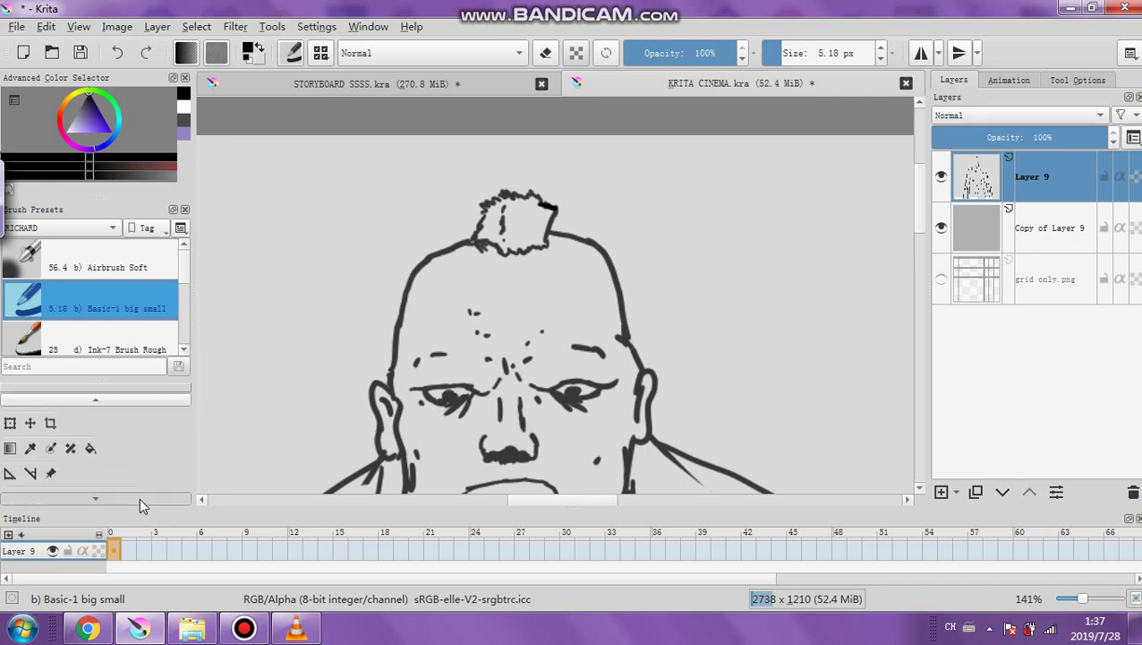
Magic-wand the blank background of Layer 9, test clearing it, then undo to restore it
{"action": "left_click", "coordinate": [89, 470]}
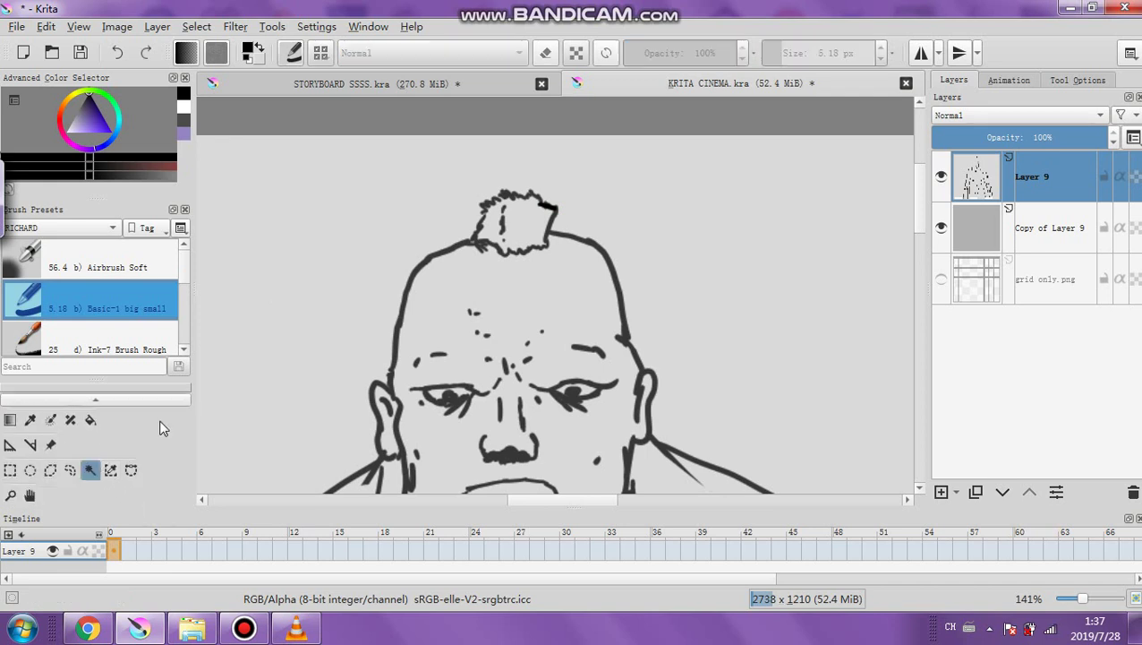
{"action": "left_click", "coordinate": [367, 315]}
{"action": "scroll", "coordinate": [370, 311], "scroll_direction": "up", "scroll_amount": 2}
{"action": "scroll", "coordinate": [367, 314], "scroll_direction": "down", "scroll_amount": 7}
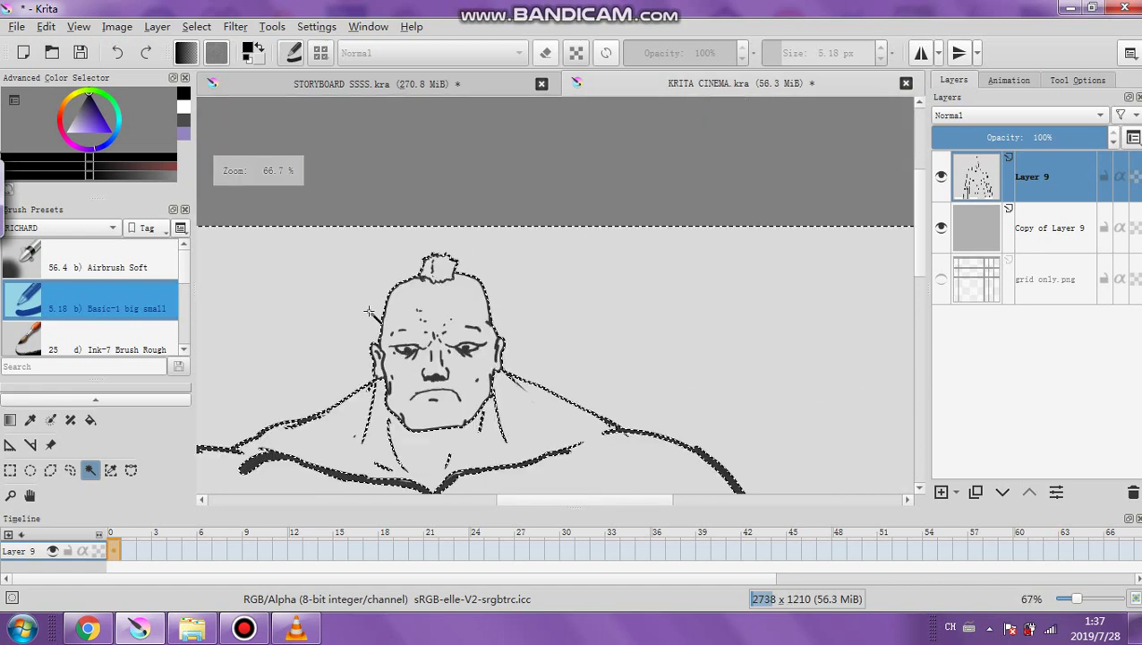
{"action": "key", "text": "Delete"}
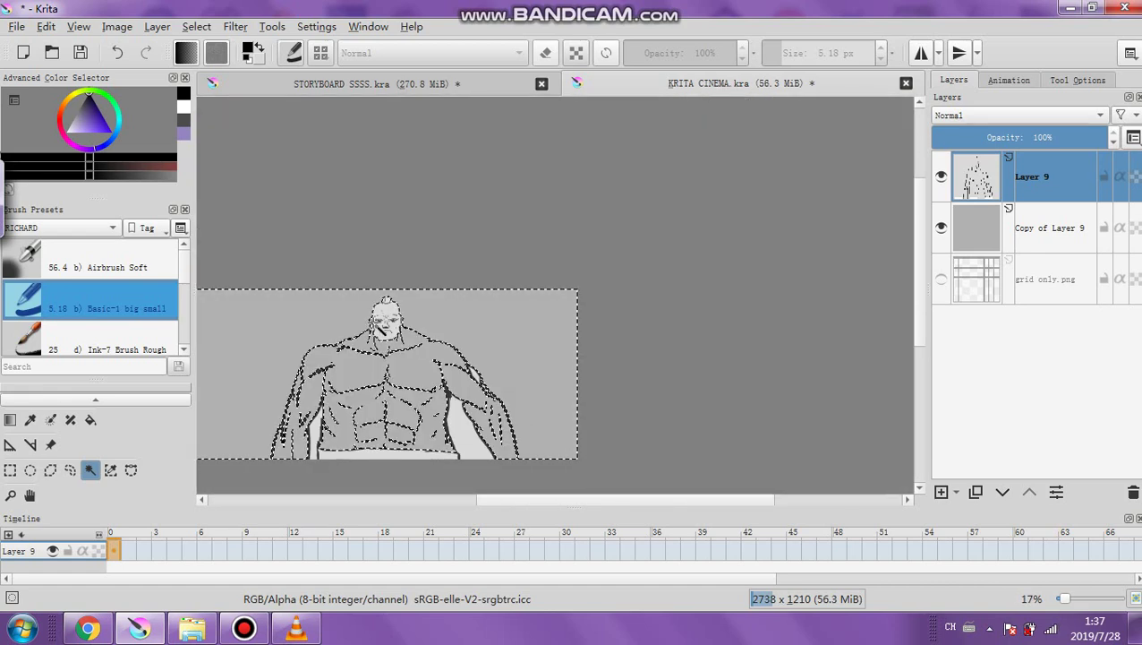
{"action": "key", "text": "ctrl+z"}
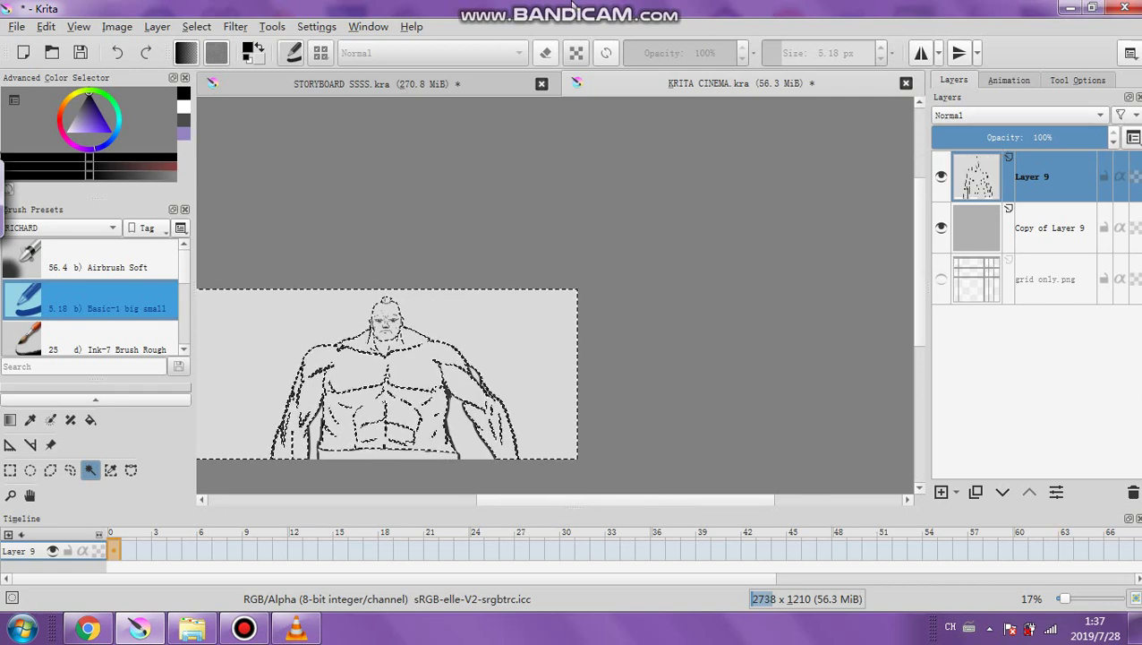
{"action": "mouse_move", "coordinate": [573, 9]}
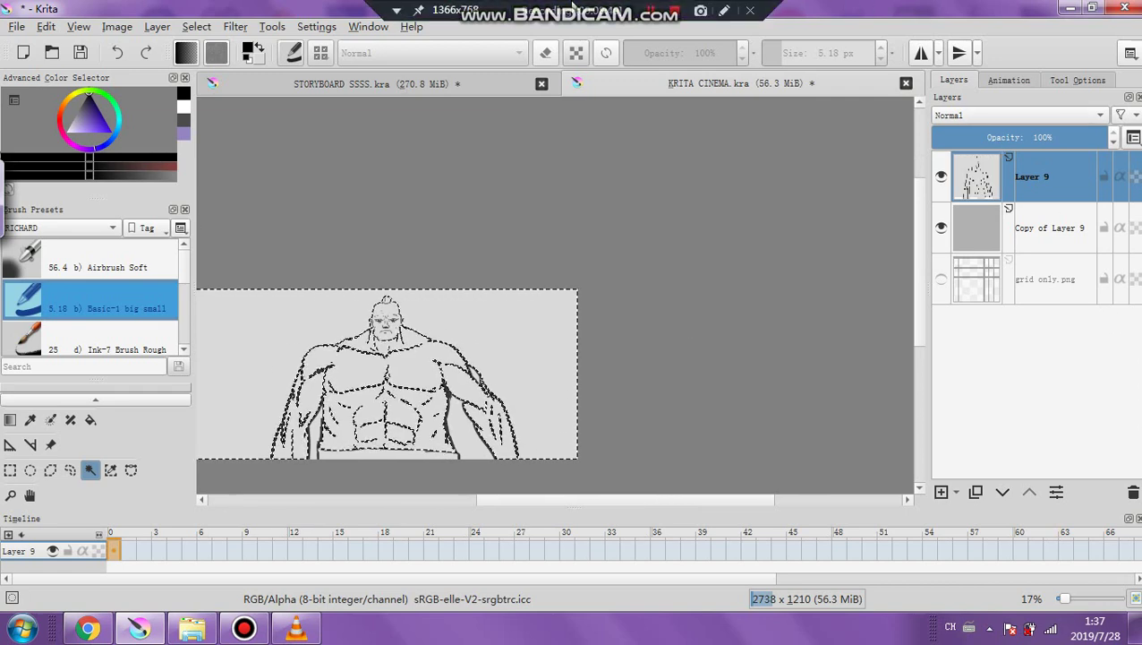